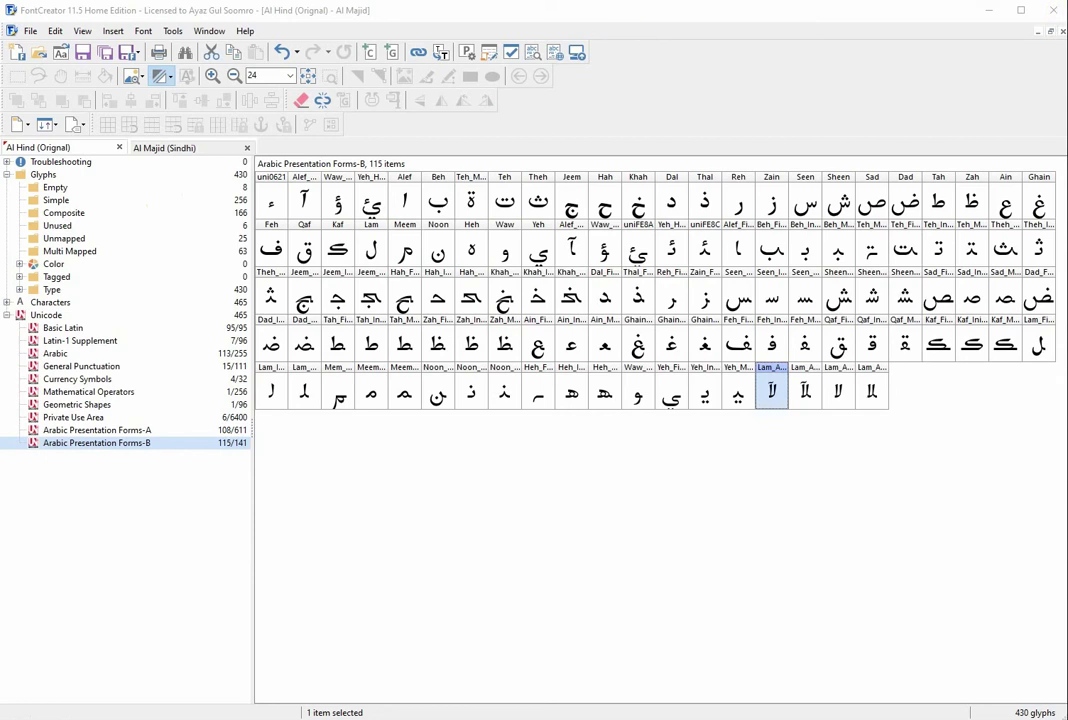
Drag the fatha/lam-alef comment screenshot over the Al Hind glyph grid
left_click_drag(591, 167, 260, 153)
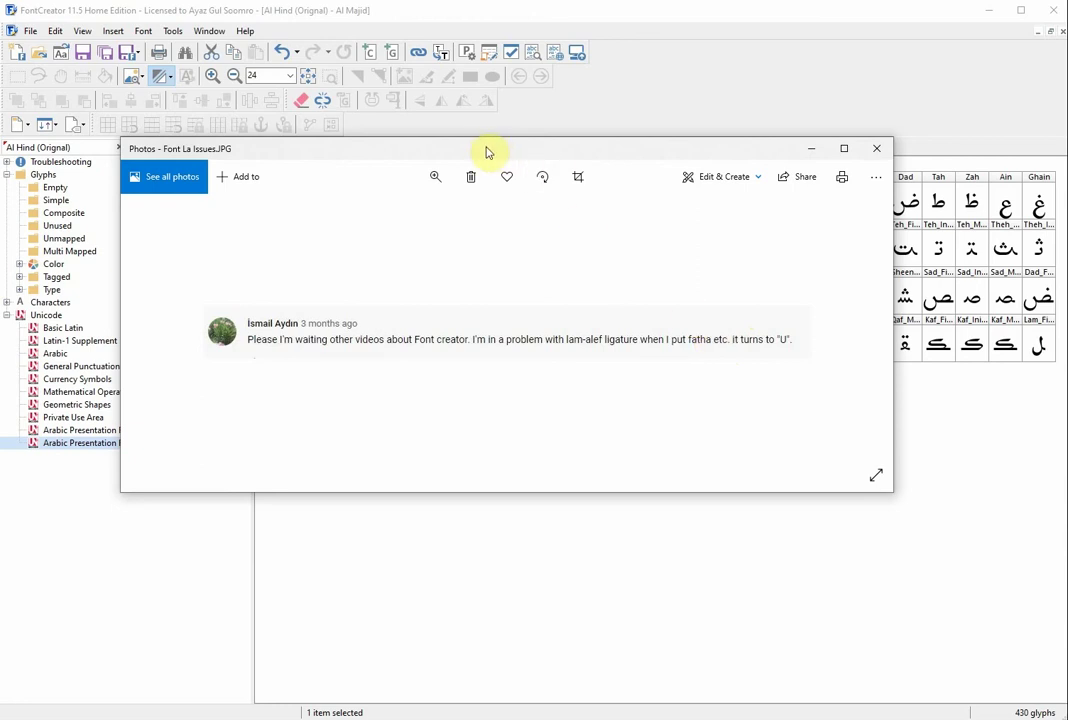
Move the Photos screenshot window off the right edge so the glyph grid is visible
left_click_drag(477, 148, 1067, 150)
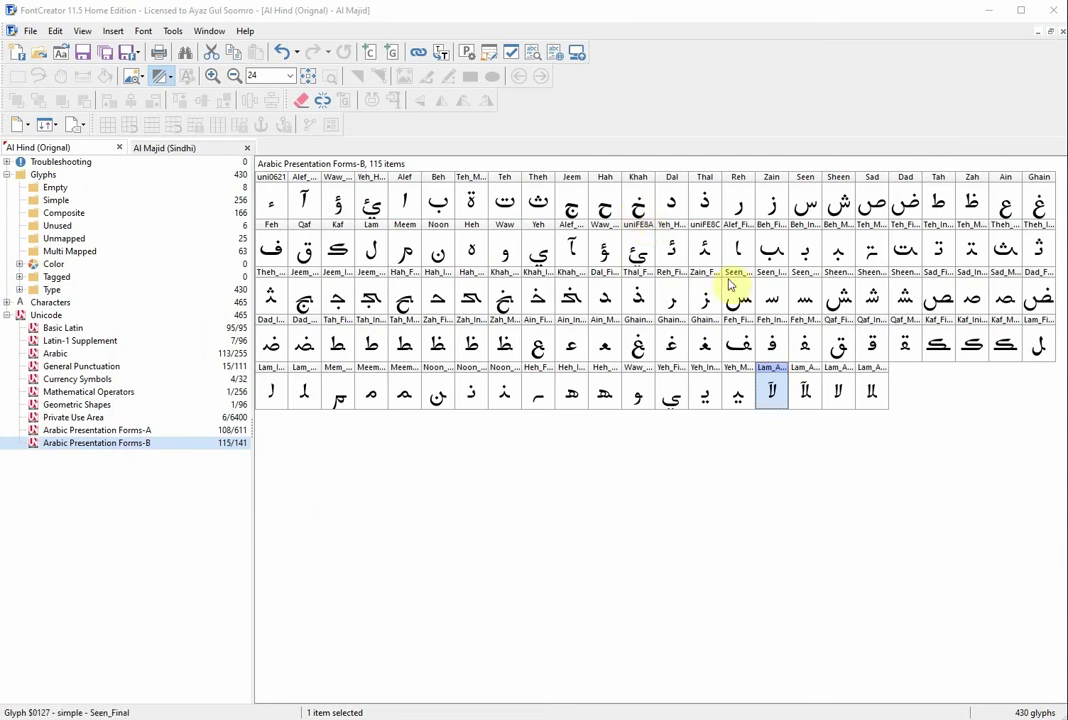
Open Glyph Properties for Lam_Alef_Madda_Ligature and confirm its type stays Ligature
key("alt+Return")
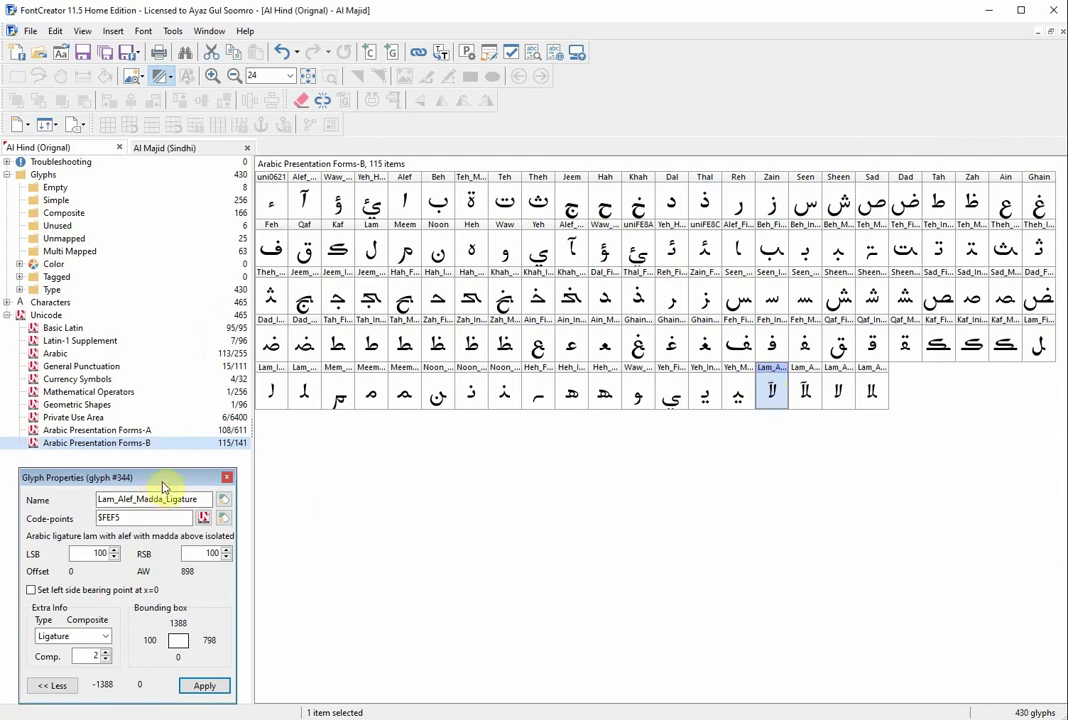
right_click(772, 391)
left_click_drag(210, 480, 665, 293)
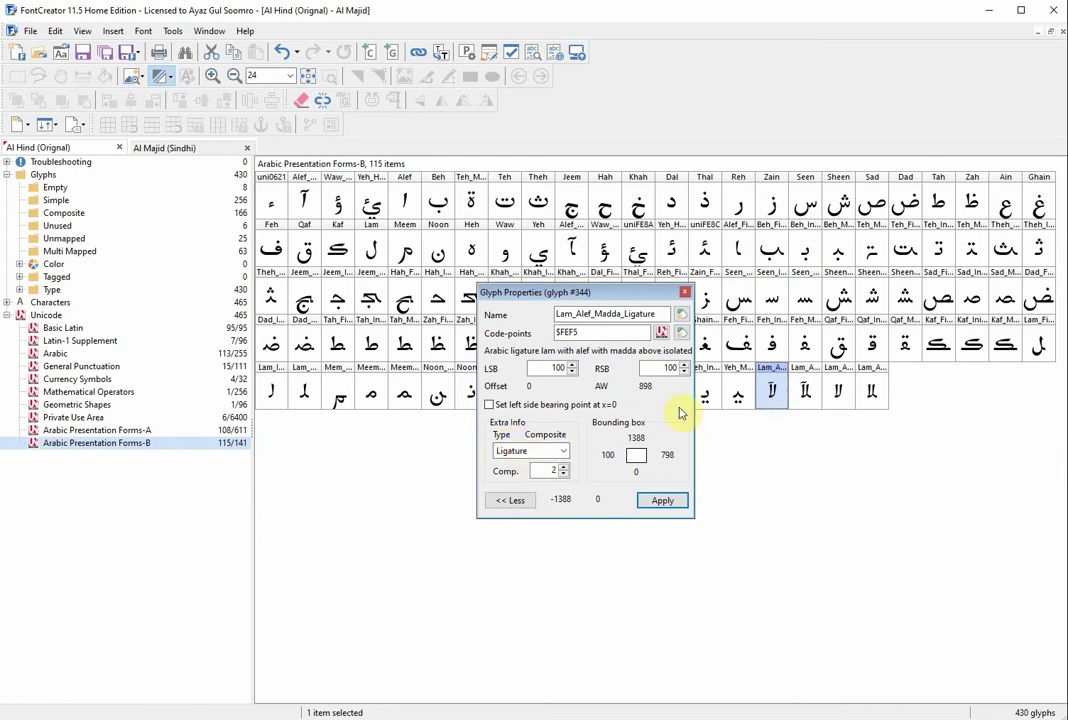
left_click_drag(622, 298, 527, 436)
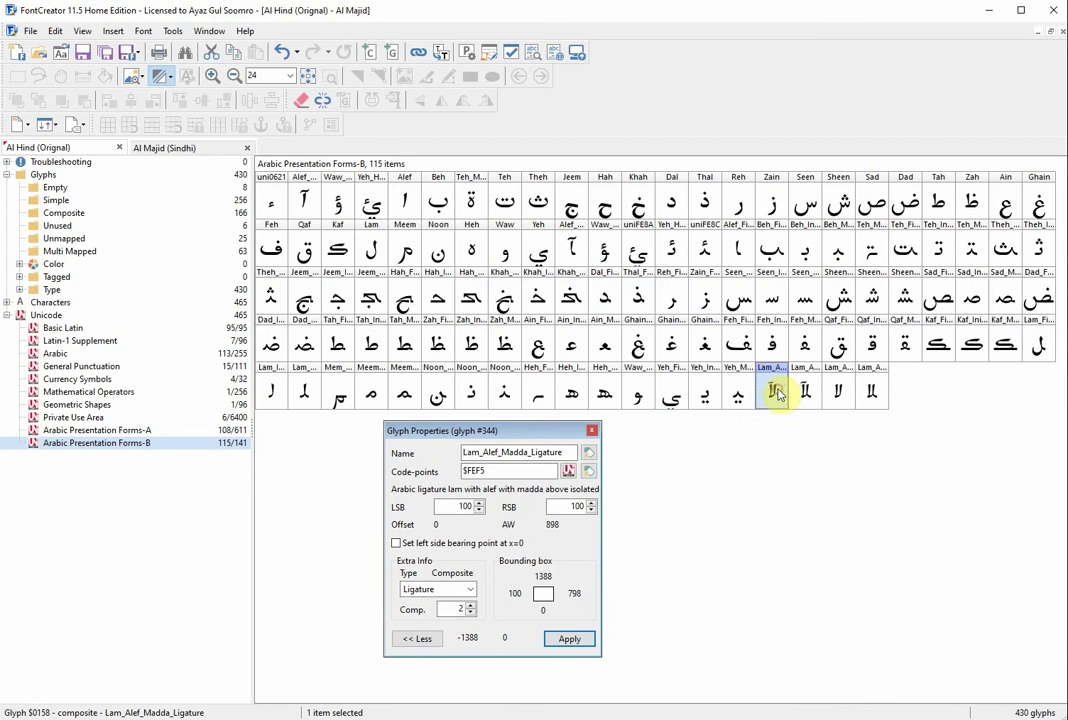
left_click(470, 590)
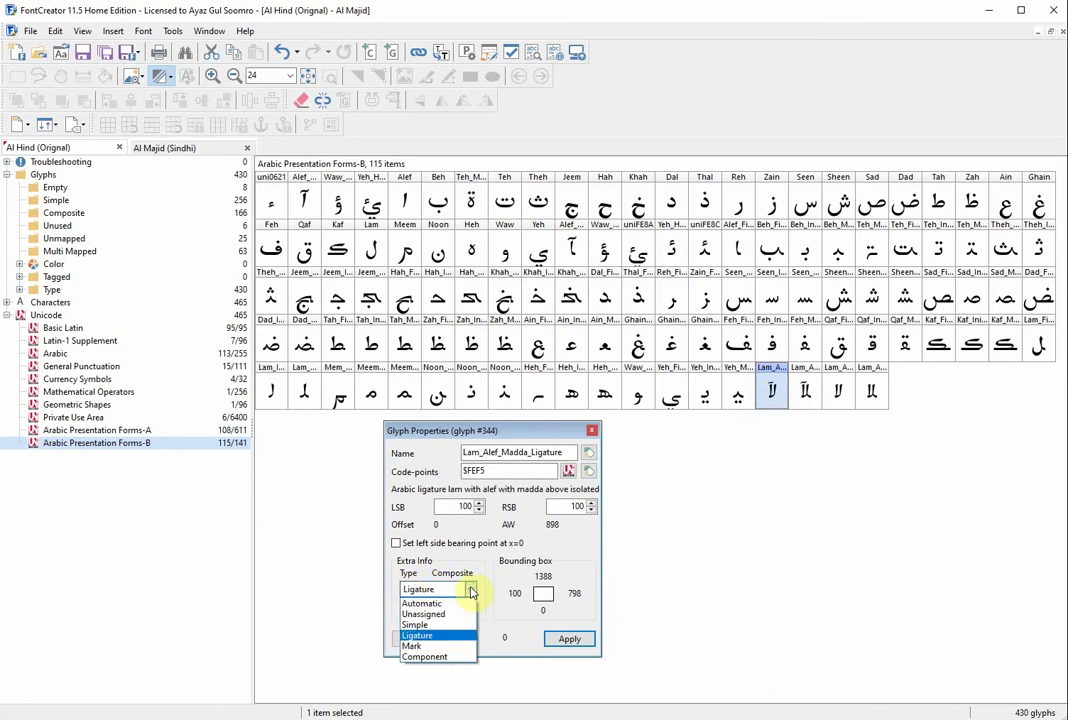
left_click(326, 590)
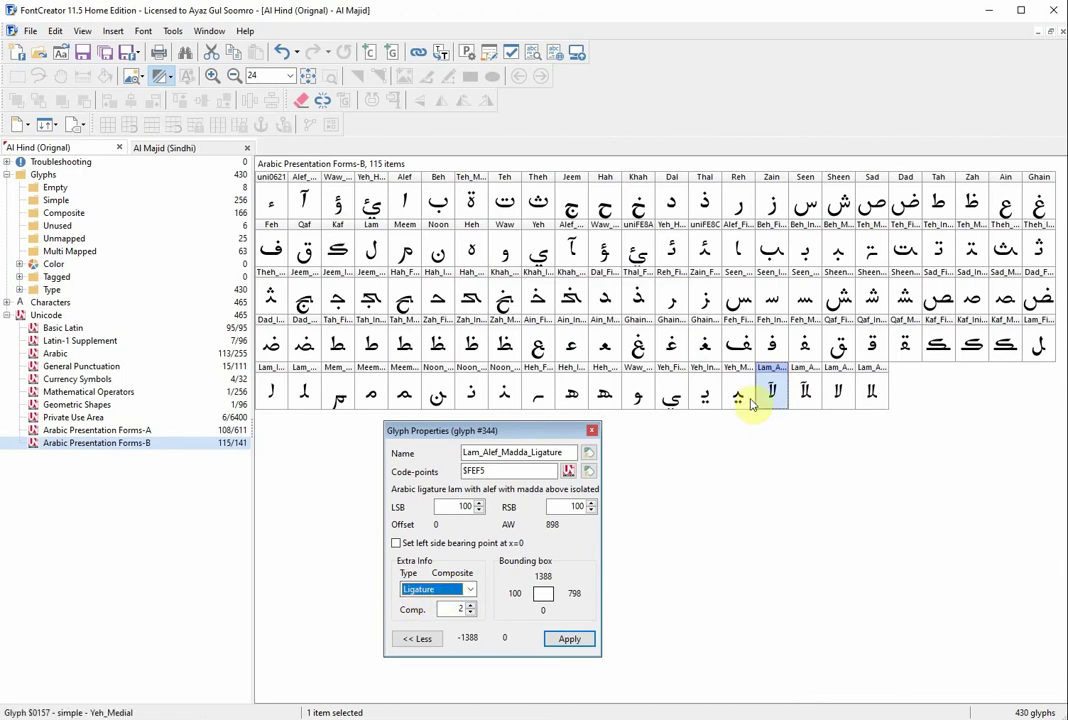
Inspect the other Lam-Alef ligature glyphs' properties, then return to Lam_Alef_Madda_Ligature
left_click(805, 393)
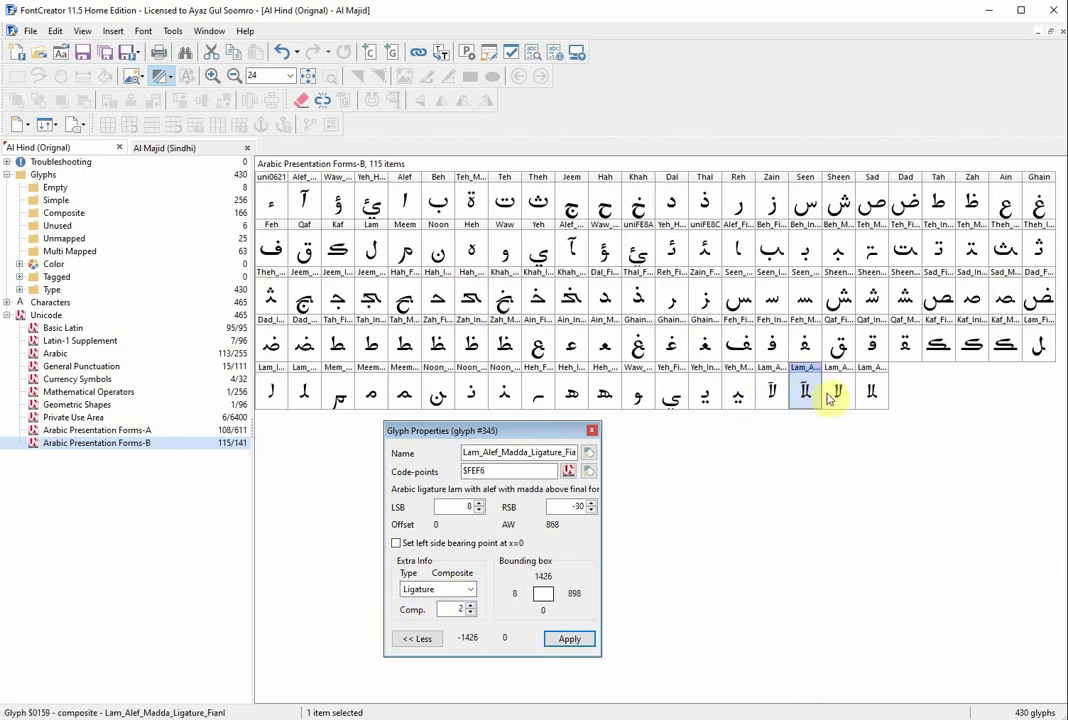
left_click(840, 393)
left_click(870, 394)
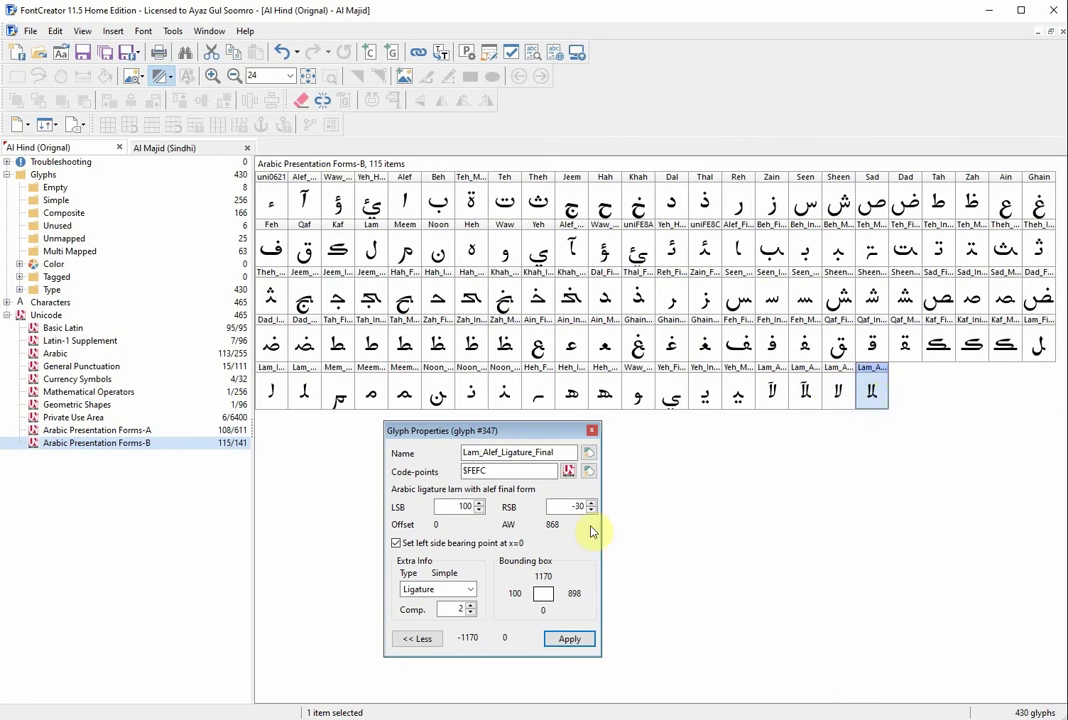
left_click(772, 393)
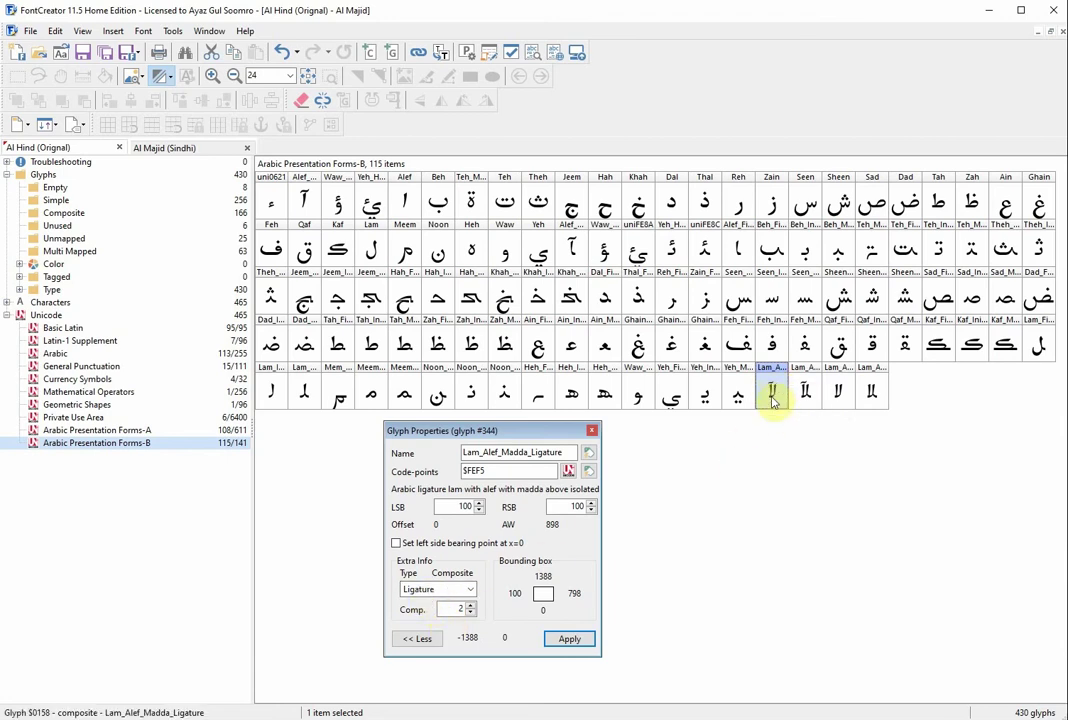
Reapply type Ligature with 2 components to Lam_Alef_Madda_Ligature and move the panel lower left
left_click(430, 590)
left_click(449, 605)
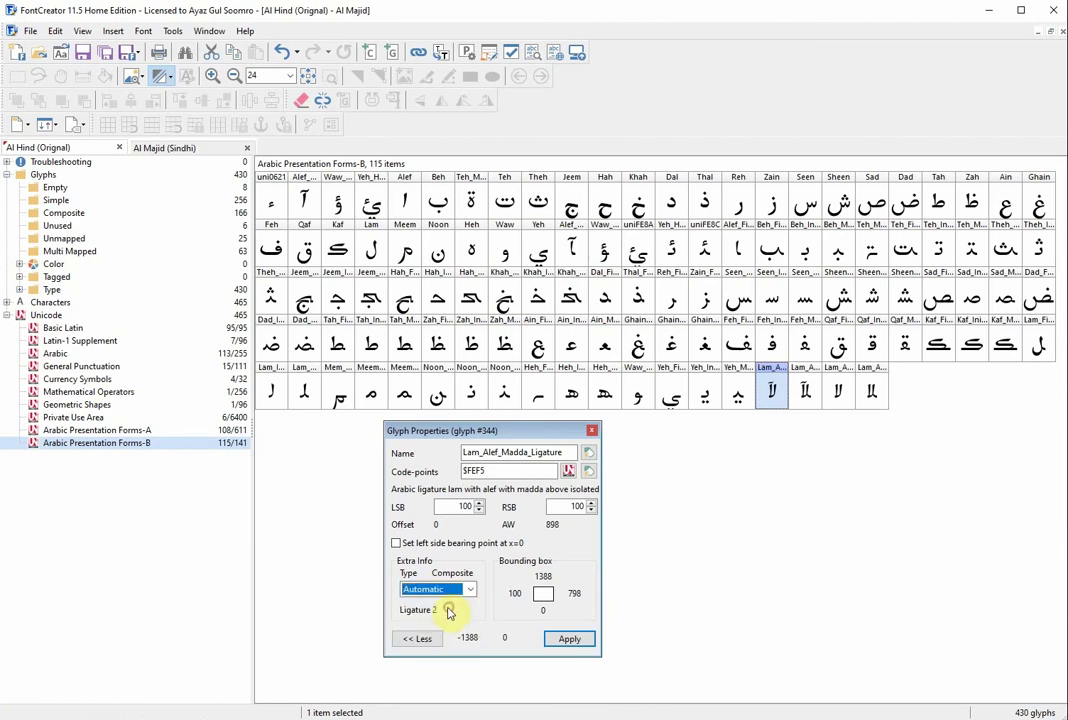
left_click(465, 590)
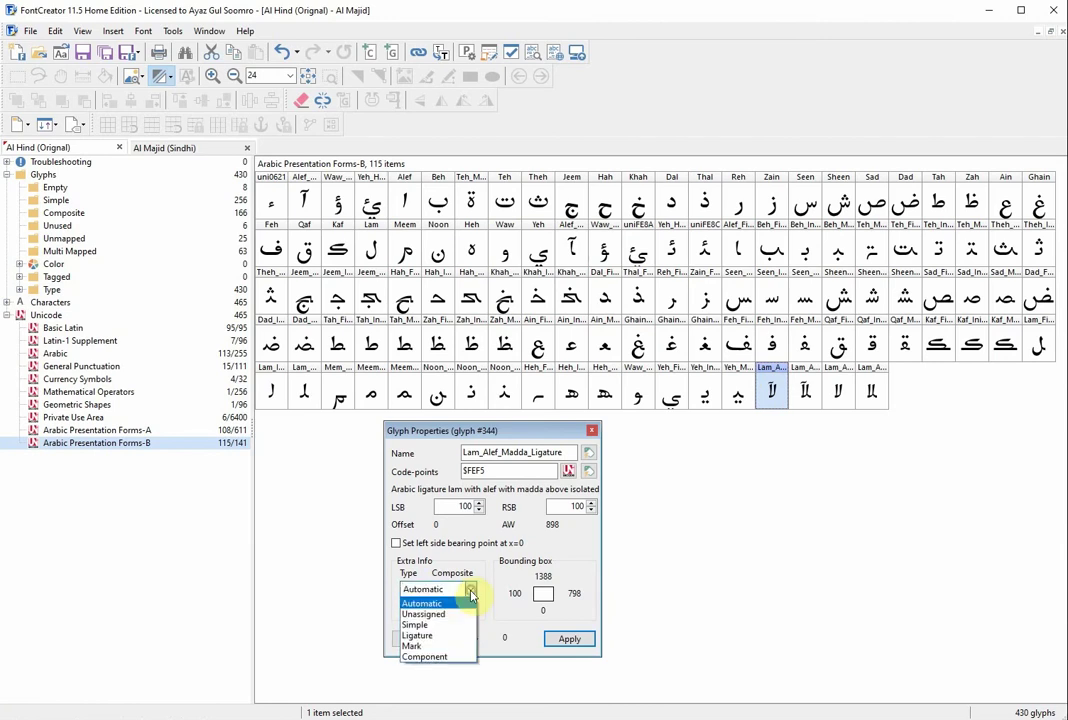
left_click(437, 634)
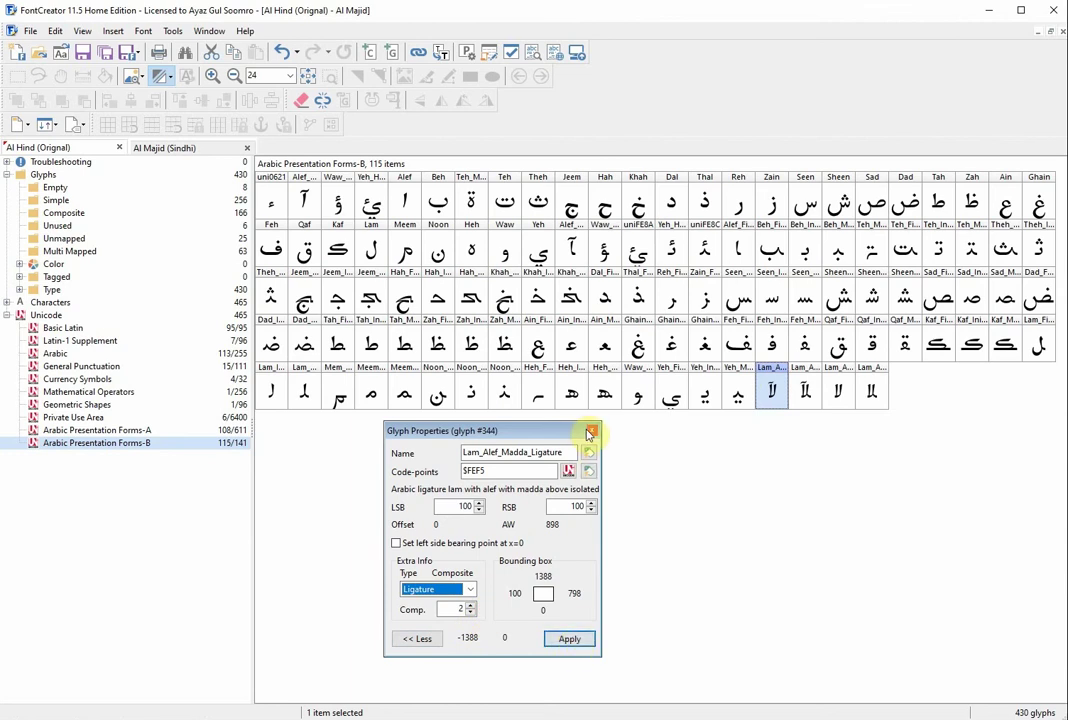
left_click(568, 640)
left_click_drag(541, 431, 160, 477)
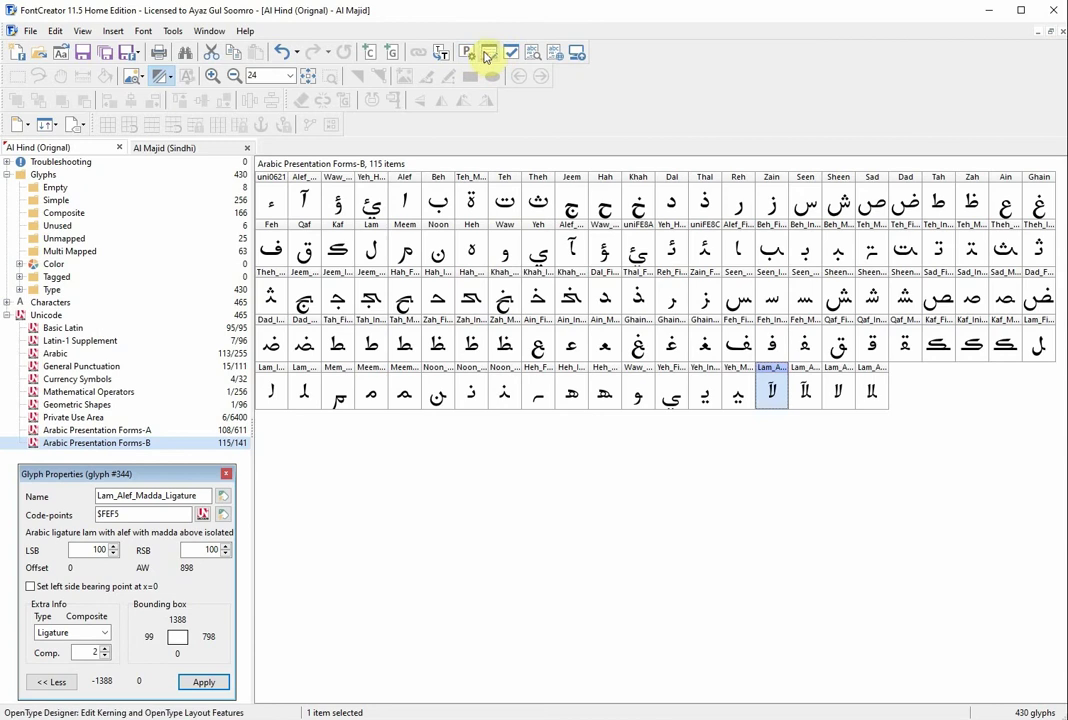
Open the OpenType Designer for Al Hind and expand Lookups to list all 24 lookups
left_click(487, 57)
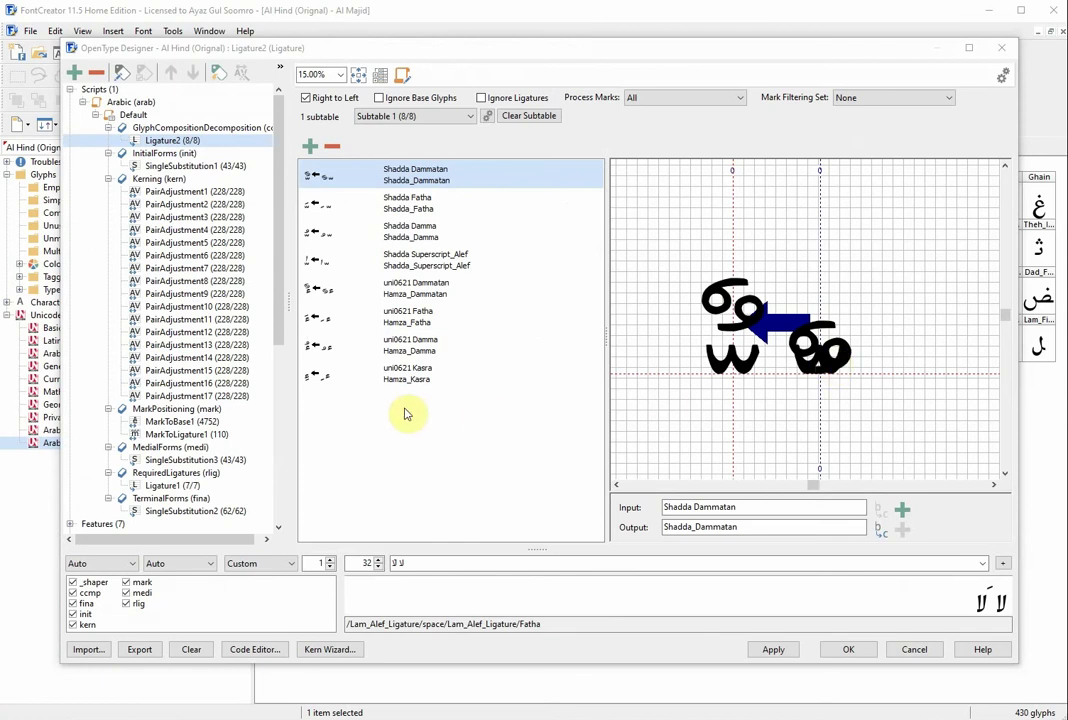
left_click_drag(280, 295, 172, 377)
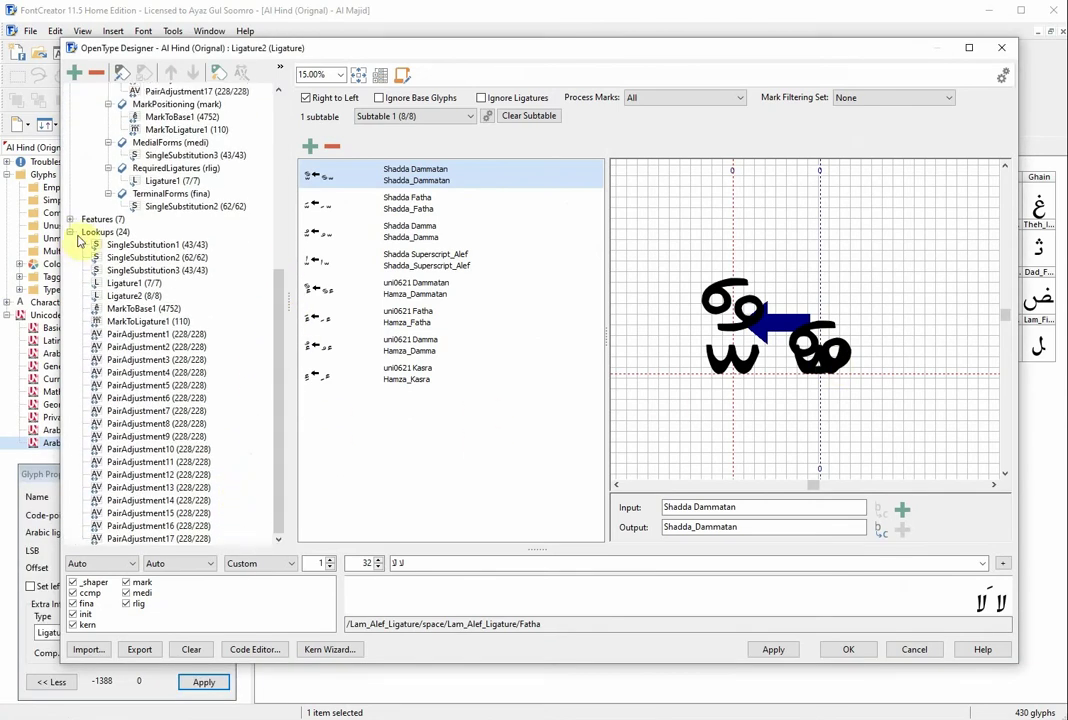
left_click(100, 233)
left_click_drag(95, 215, 62, 84)
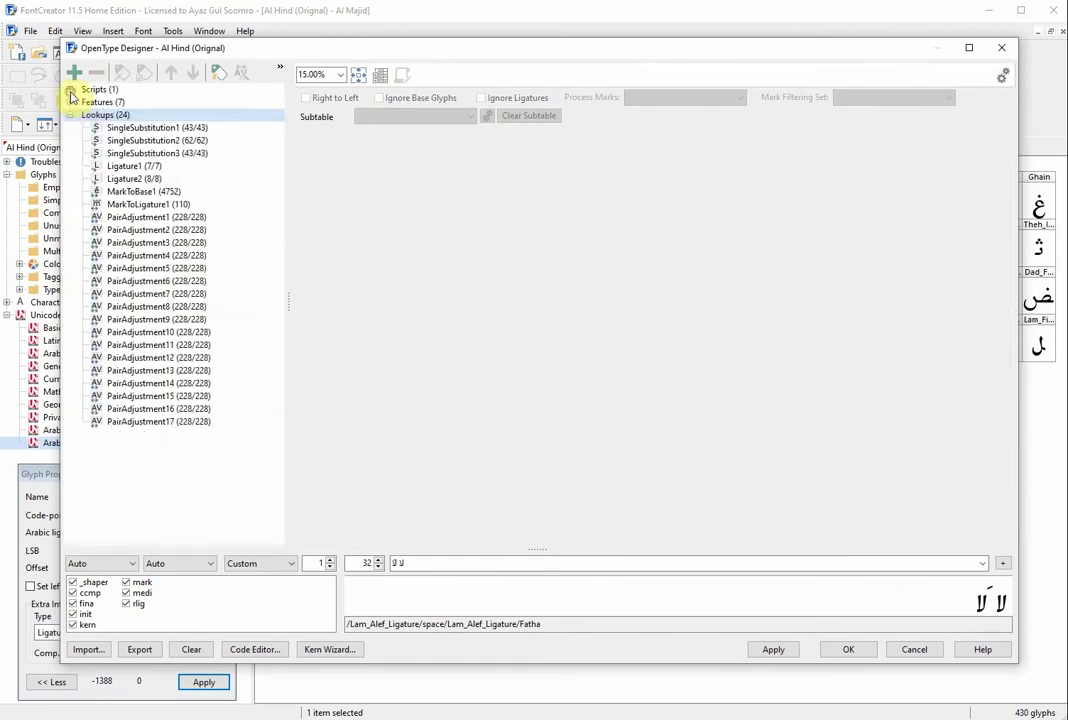
left_click(70, 115)
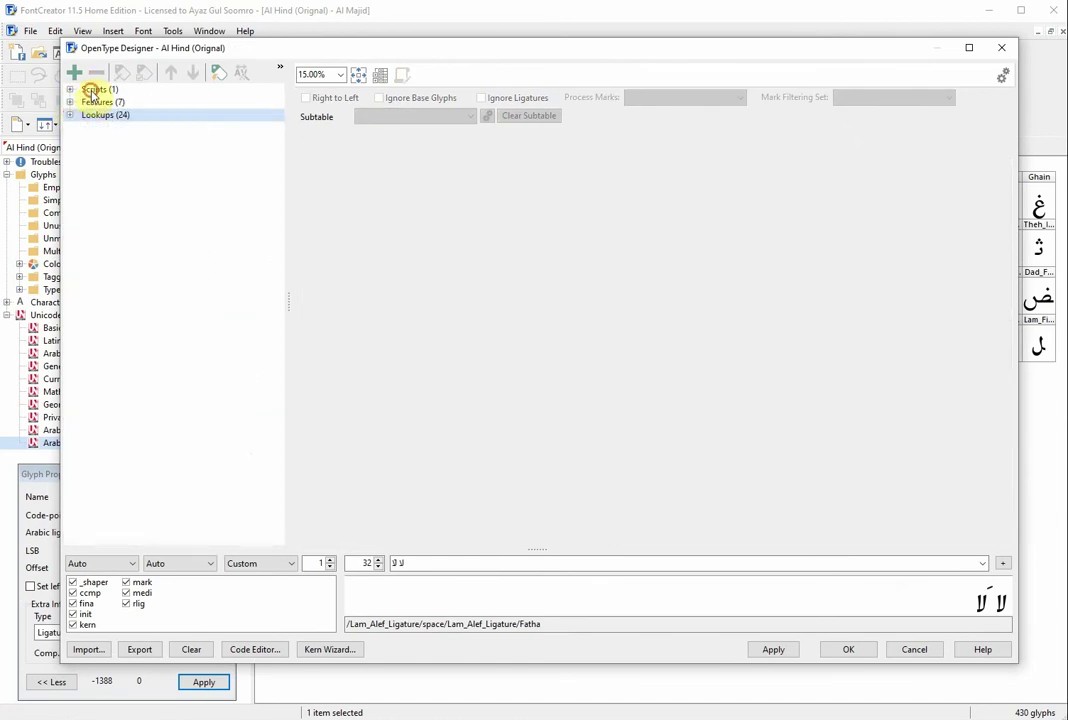
left_click(92, 90)
left_click(97, 103)
left_click(93, 114)
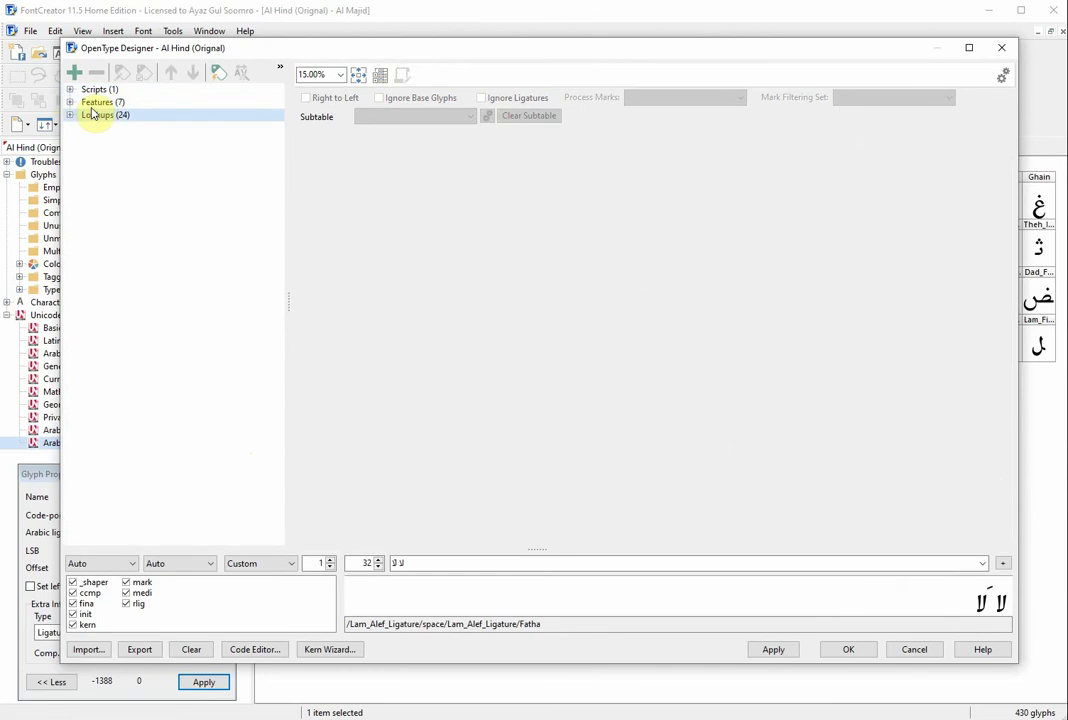
left_click(70, 116)
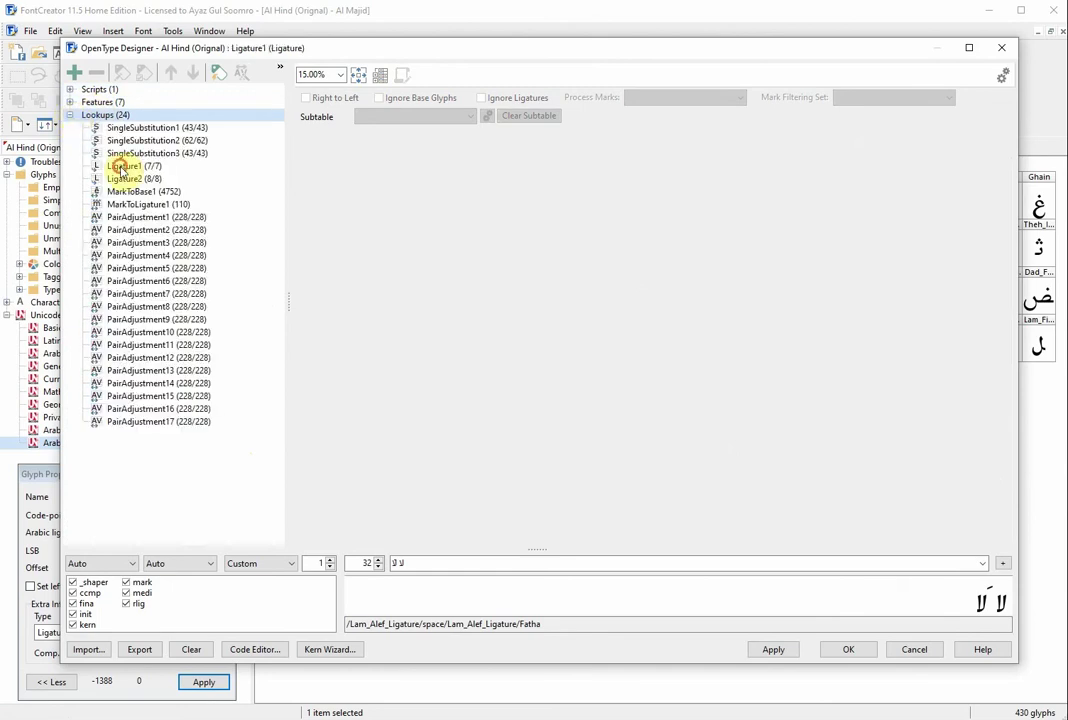
Show the Ligature1 lookup and inspect its Lam-Alef and Allah ligature rules
left_click(122, 168)
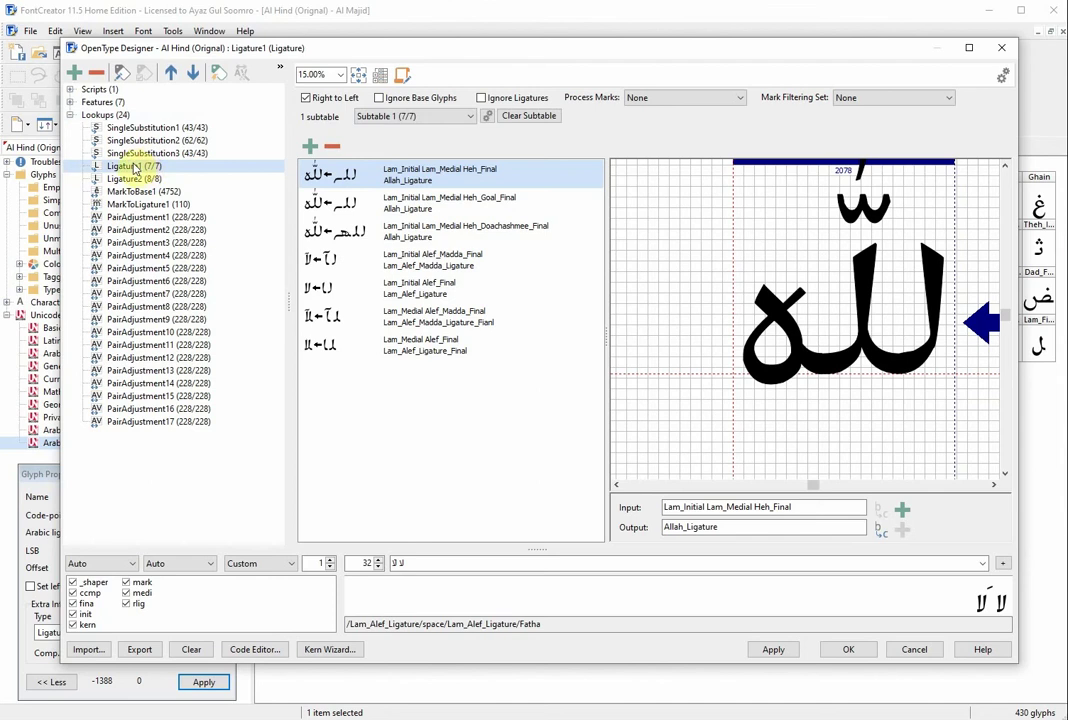
left_click(334, 262)
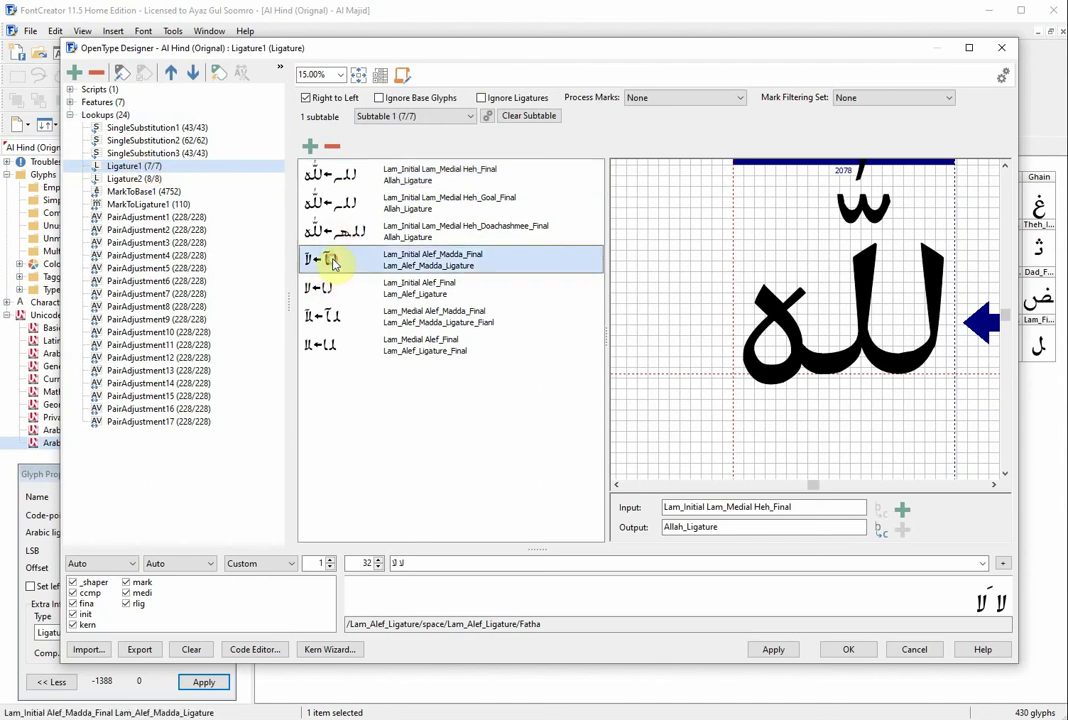
left_click(327, 288)
left_click(330, 316)
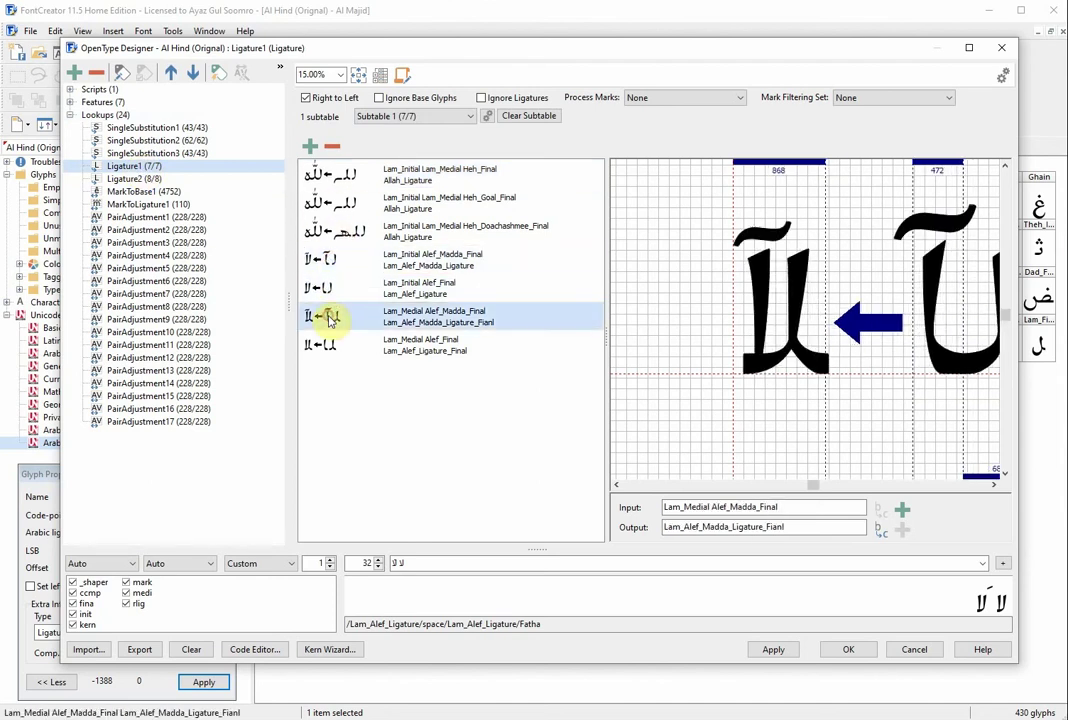
left_click(331, 345)
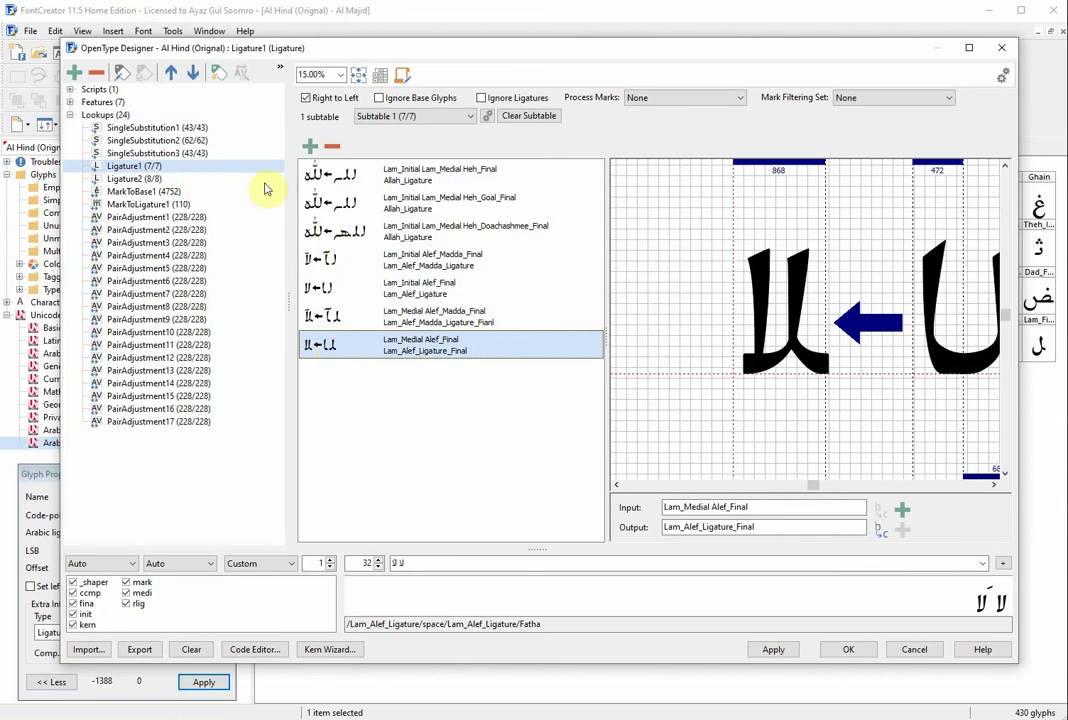
left_click(335, 205)
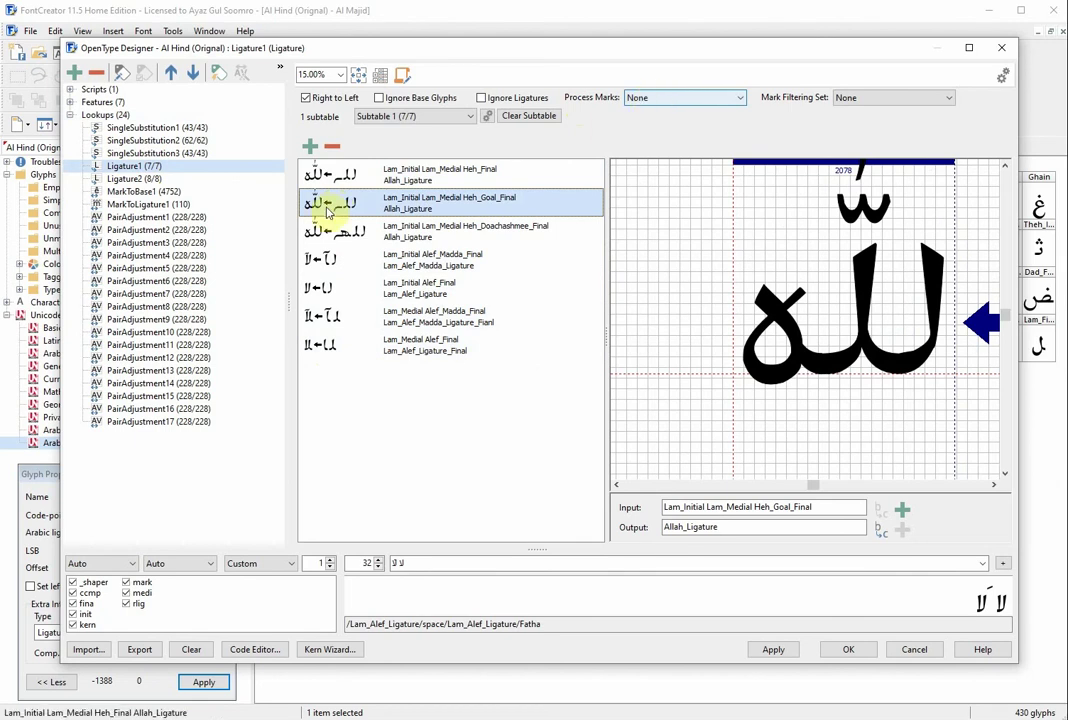
Review the four Lam-Alef ligature rules again, then view the MarkToLigature1 lookup's anchors
left_click(322, 261)
left_click(321, 287)
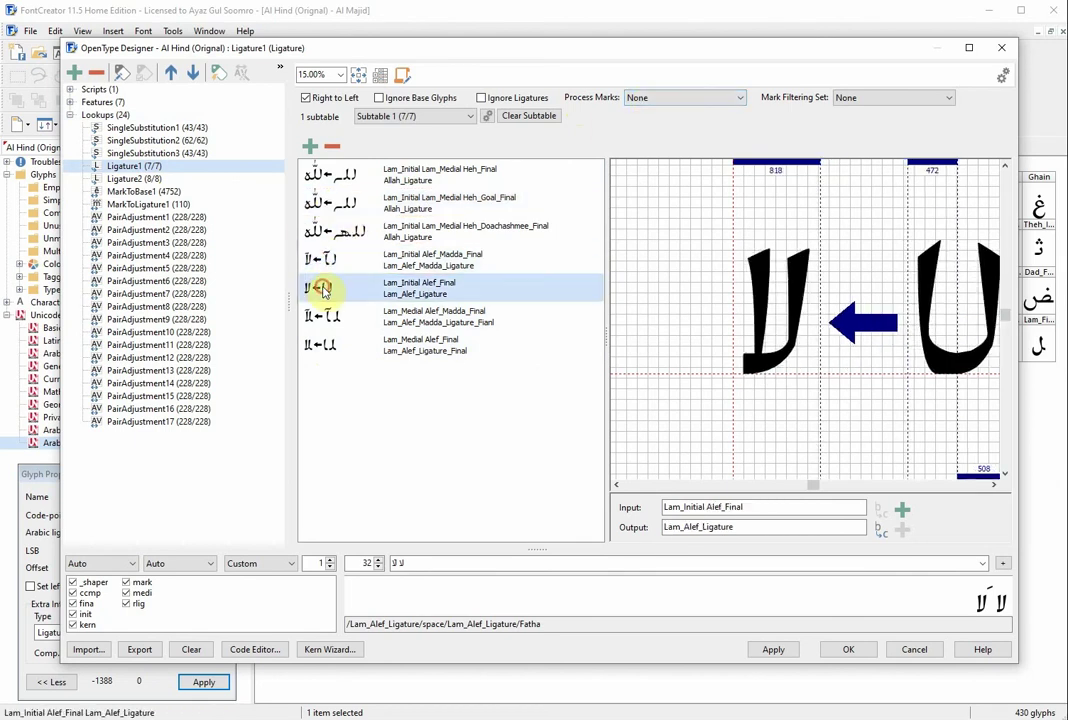
left_click(323, 315)
left_click(316, 347)
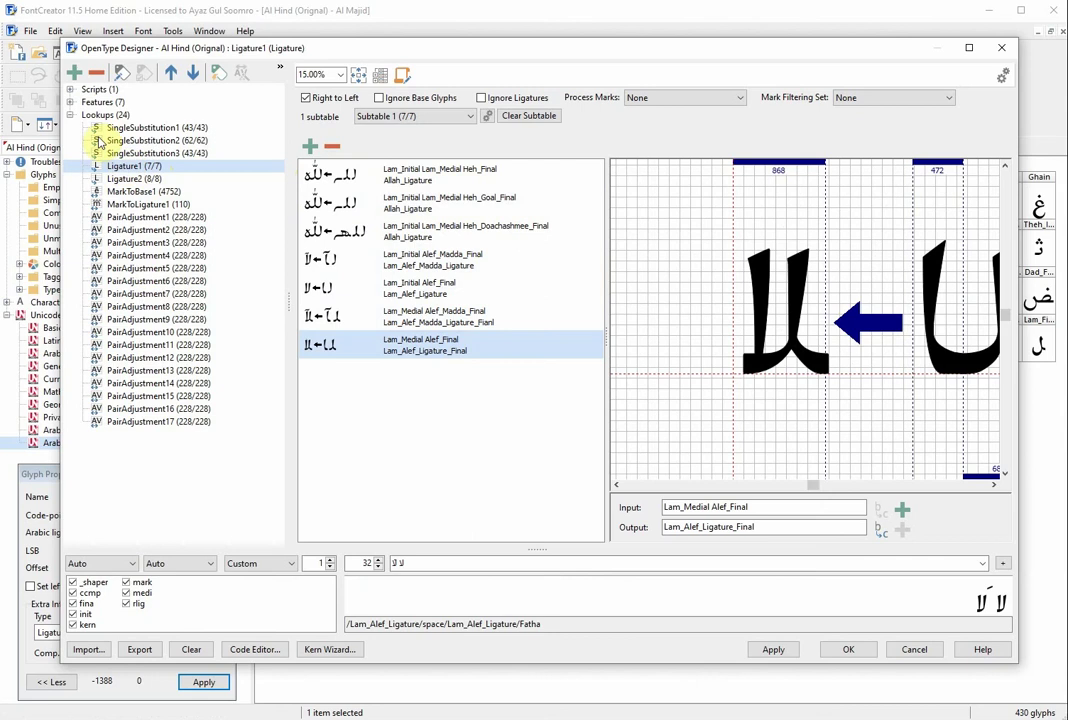
left_click(130, 204)
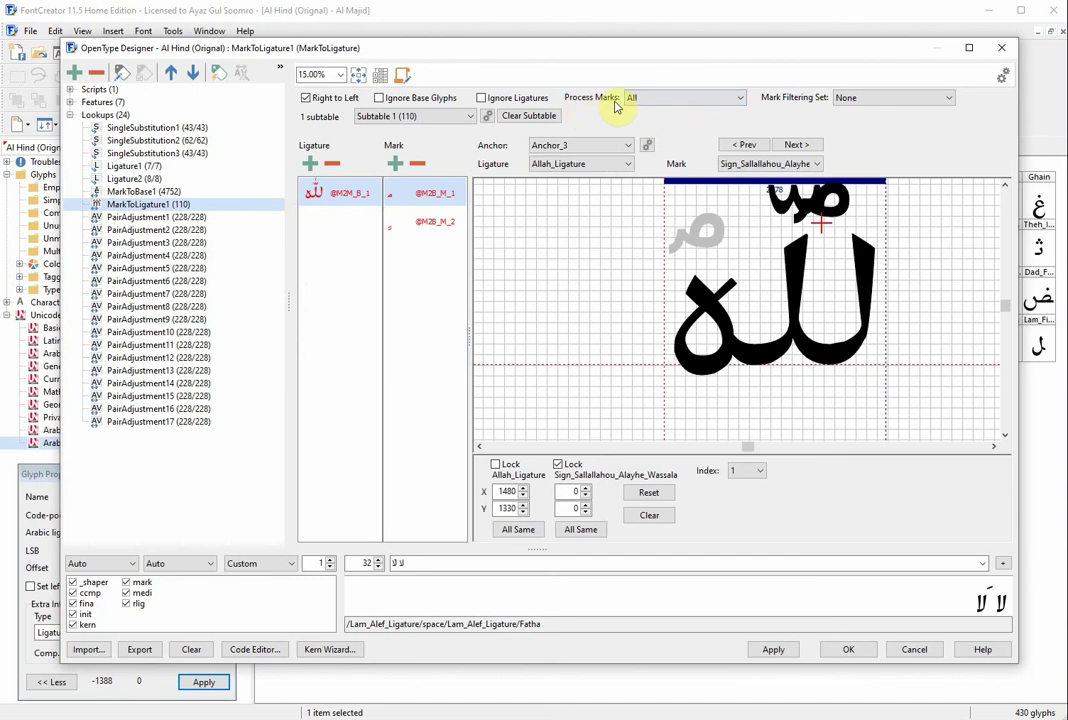
Check the Process Marks options, close the OpenType Designer with OK, and reopen it
left_click(675, 100)
left_click(675, 100)
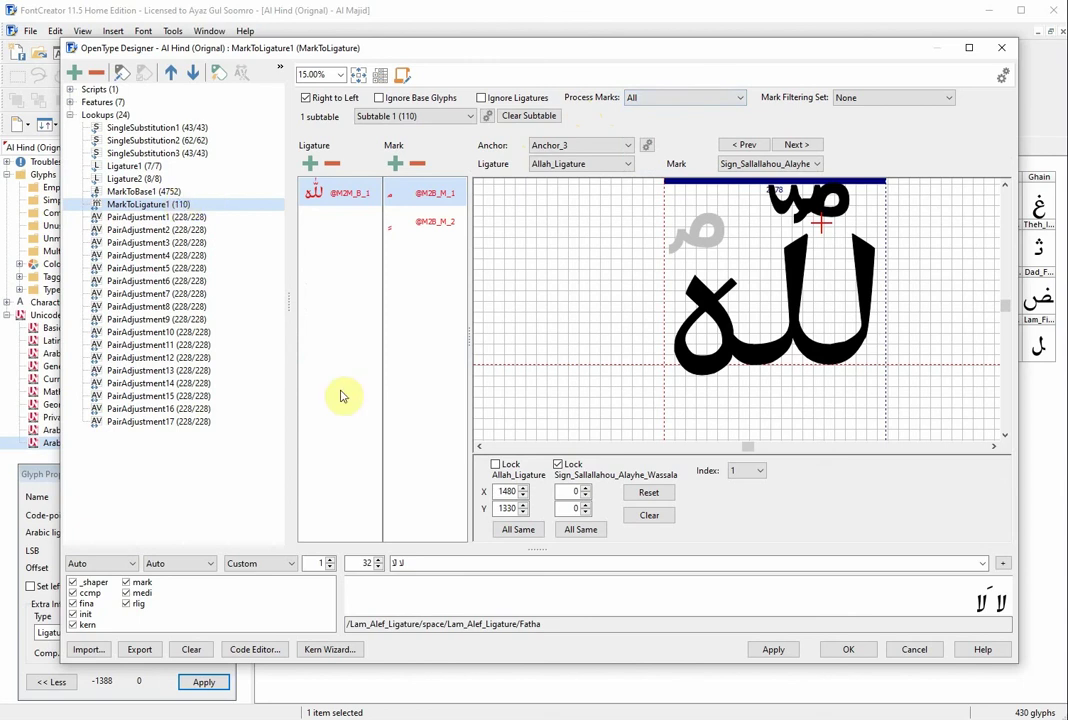
left_click(850, 650)
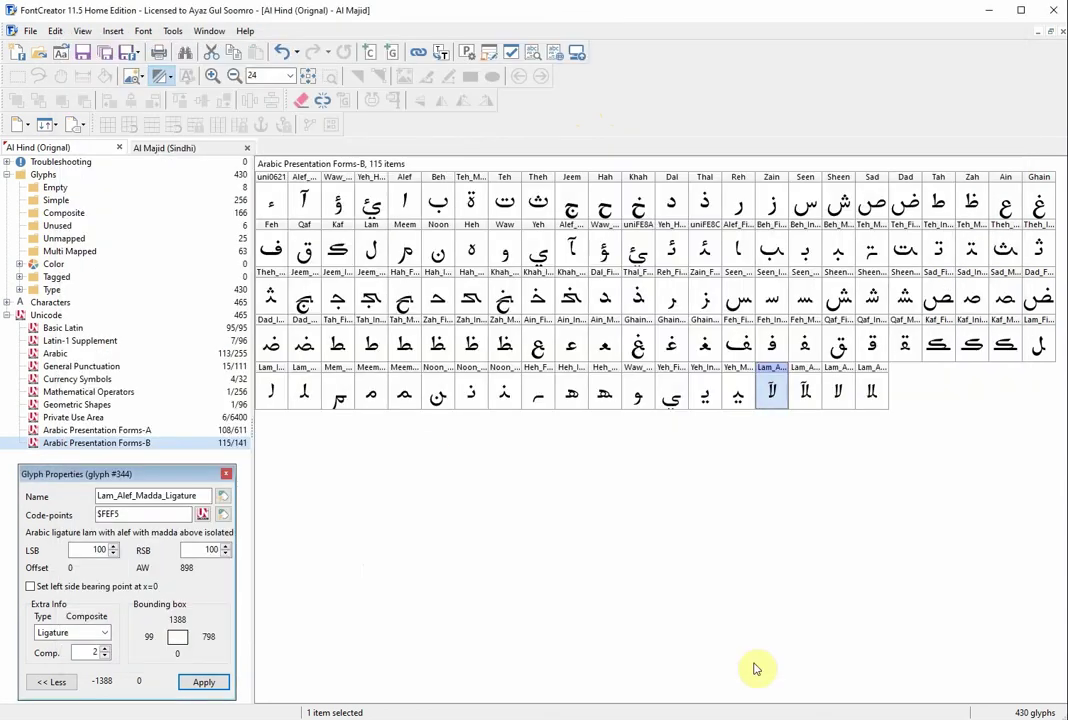
left_click(495, 60)
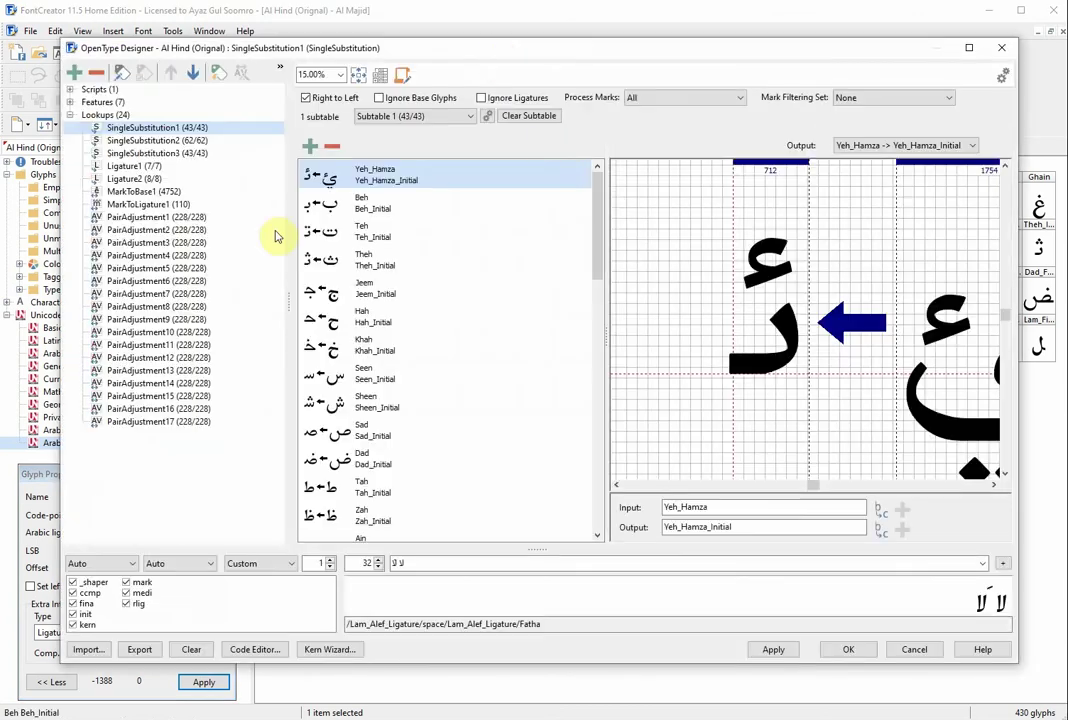
Switch between Ligature1 and MarkToLigature1, ending on Ligature1's seven ligature rules
left_click(131, 167)
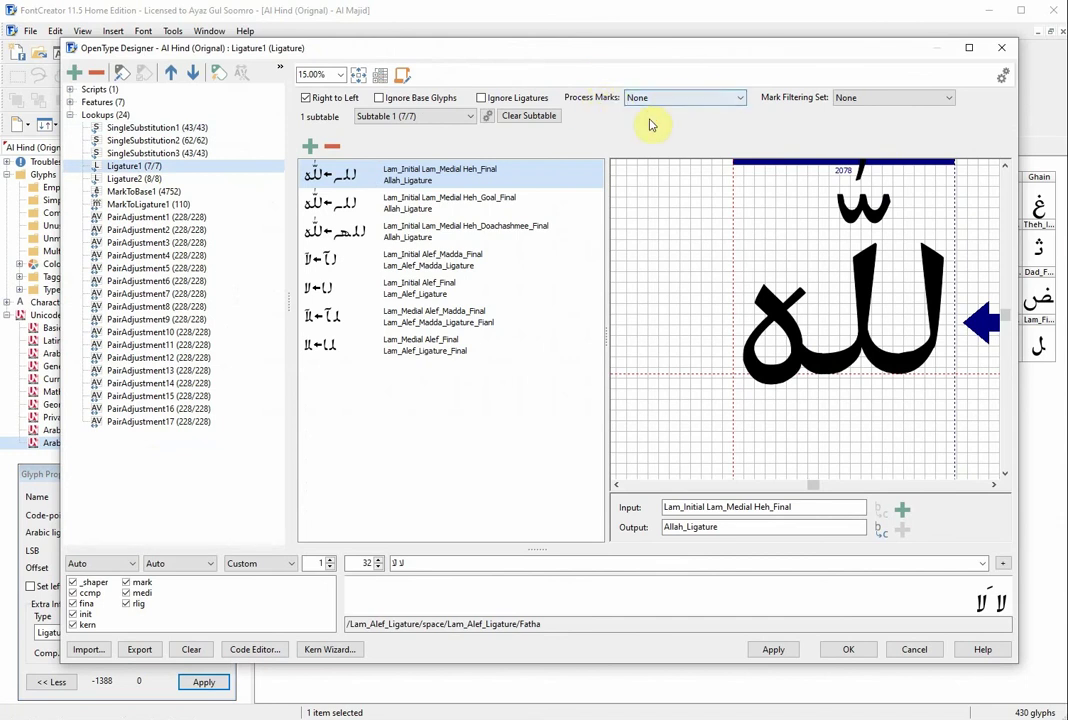
left_click(132, 205)
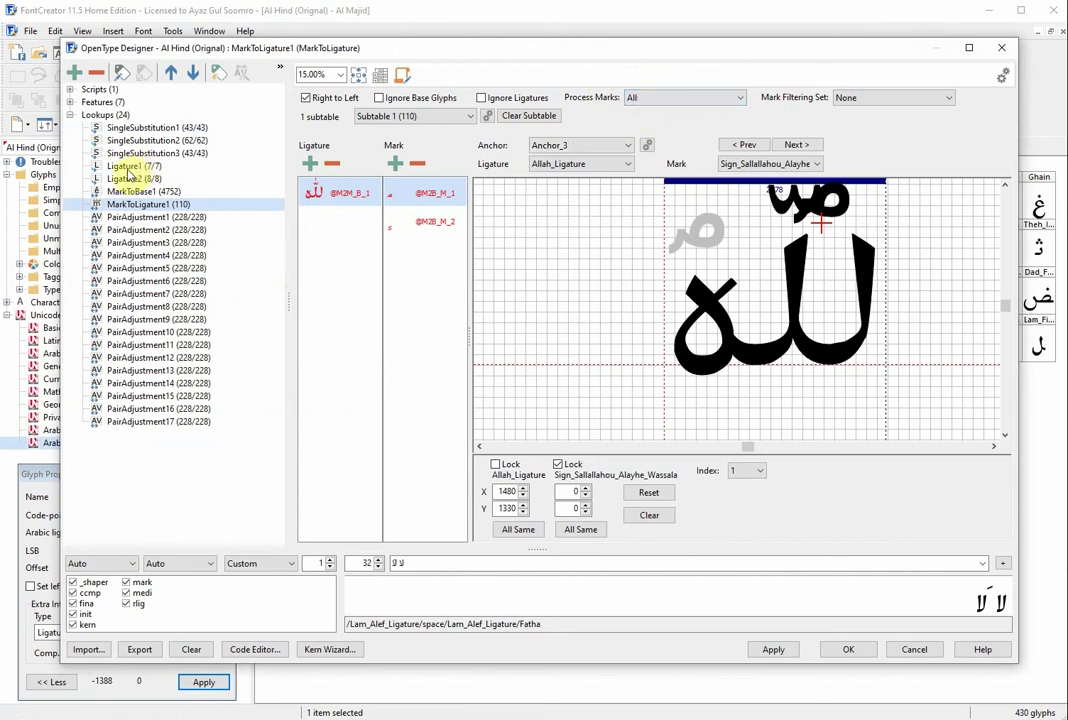
left_click(132, 167)
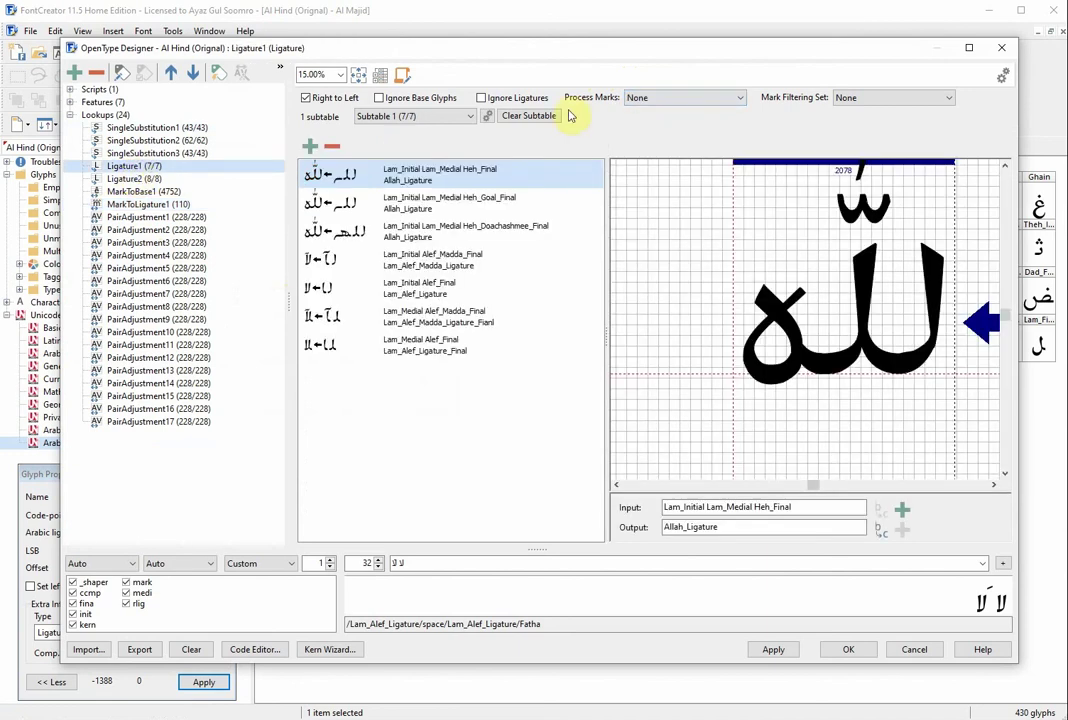
Set Ligature1 to process All marks, then enlarge the preview panel and text to size 71
left_click(657, 100)
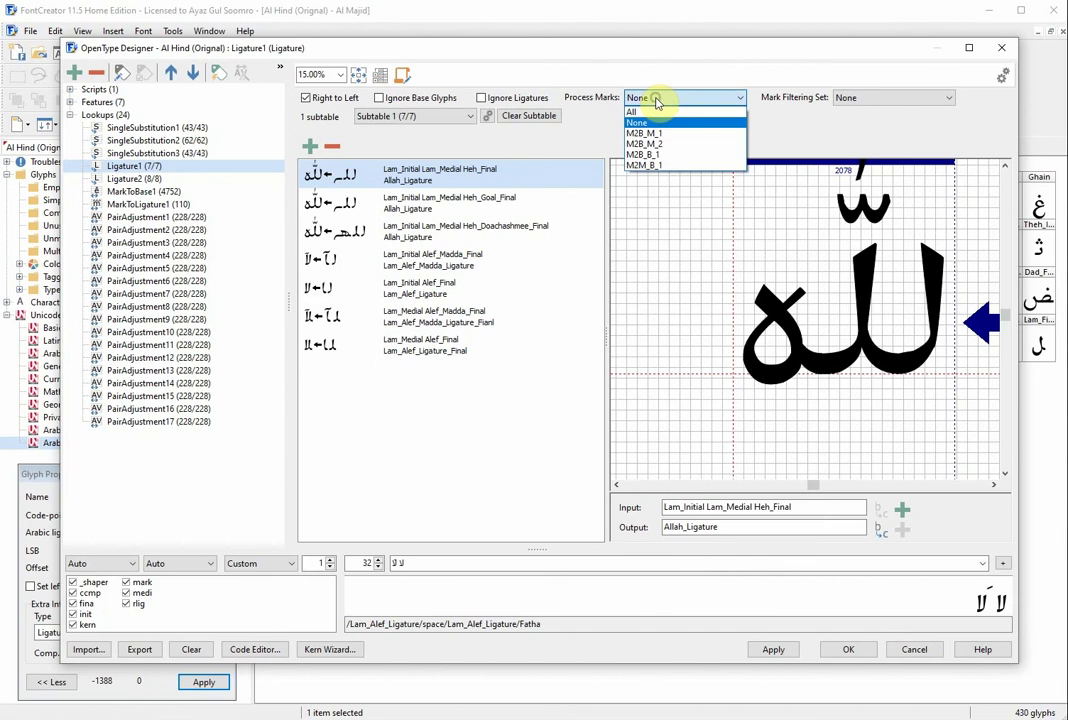
left_click(656, 112)
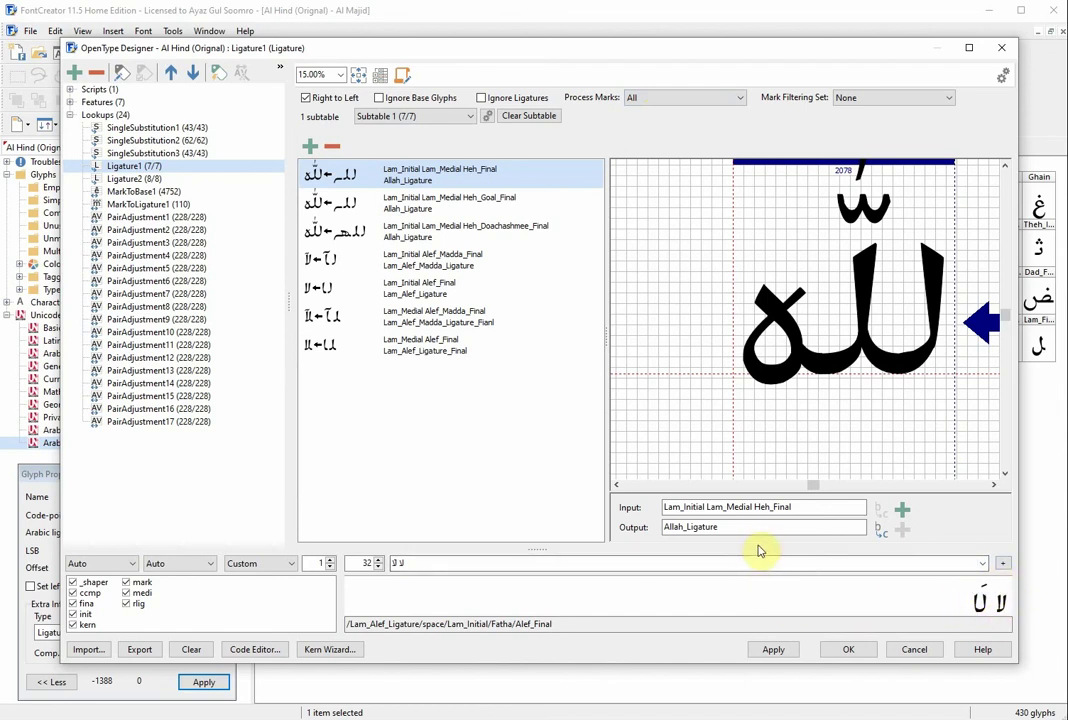
left_click_drag(758, 549, 768, 490)
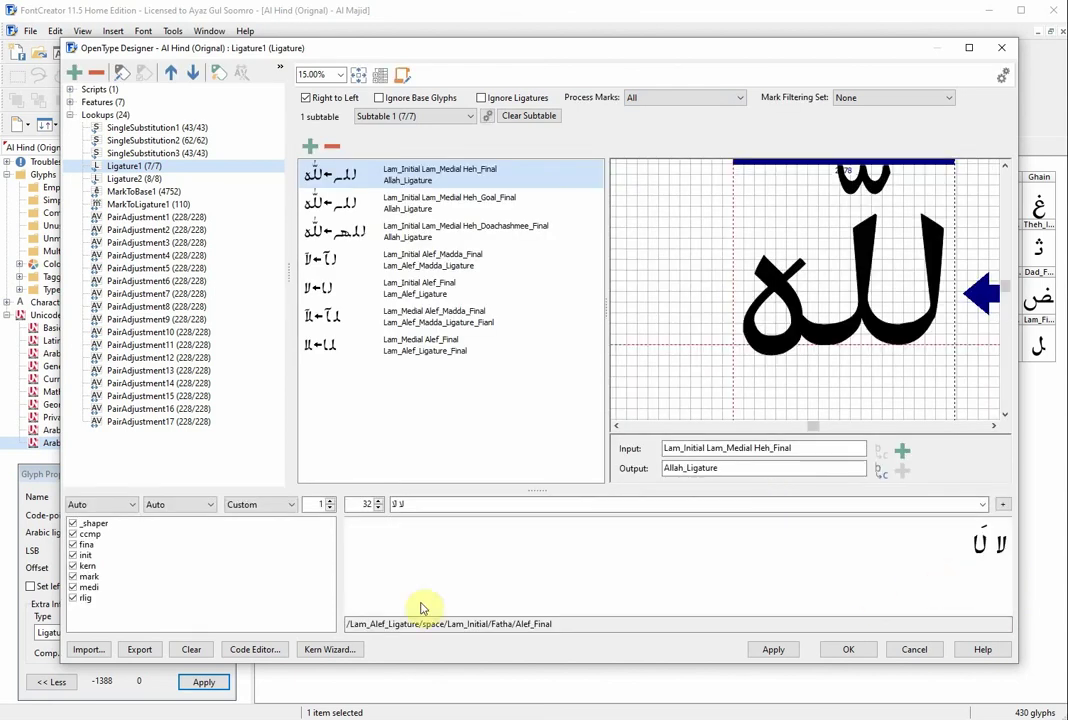
left_click(379, 503)
left_click(379, 503)
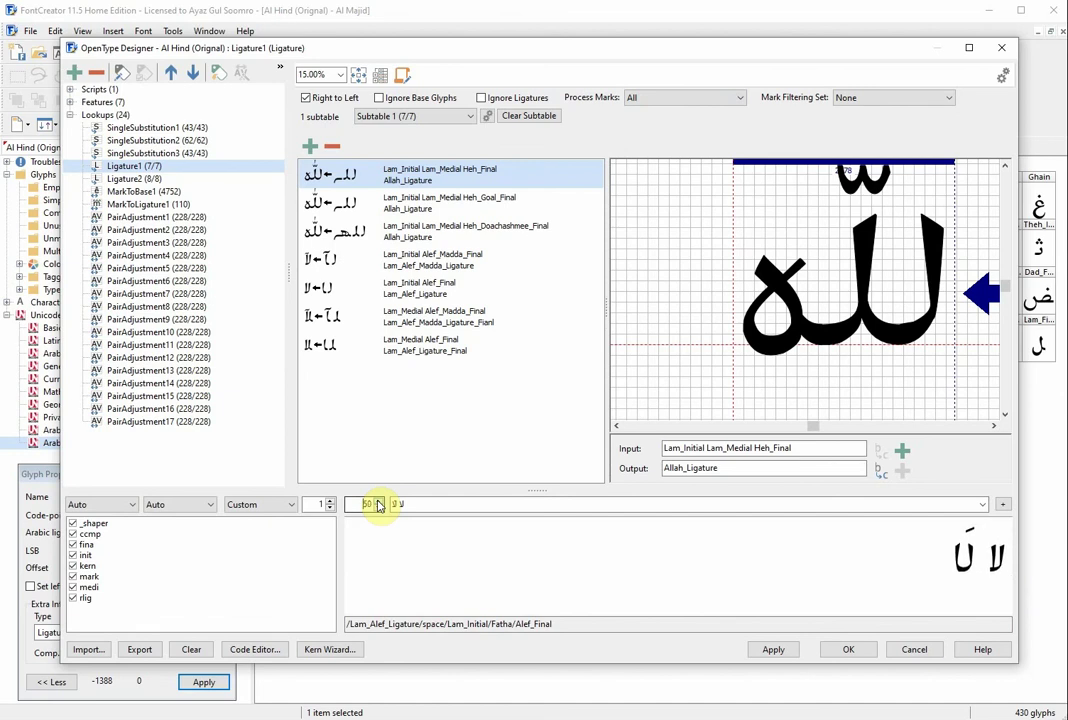
left_click(379, 503)
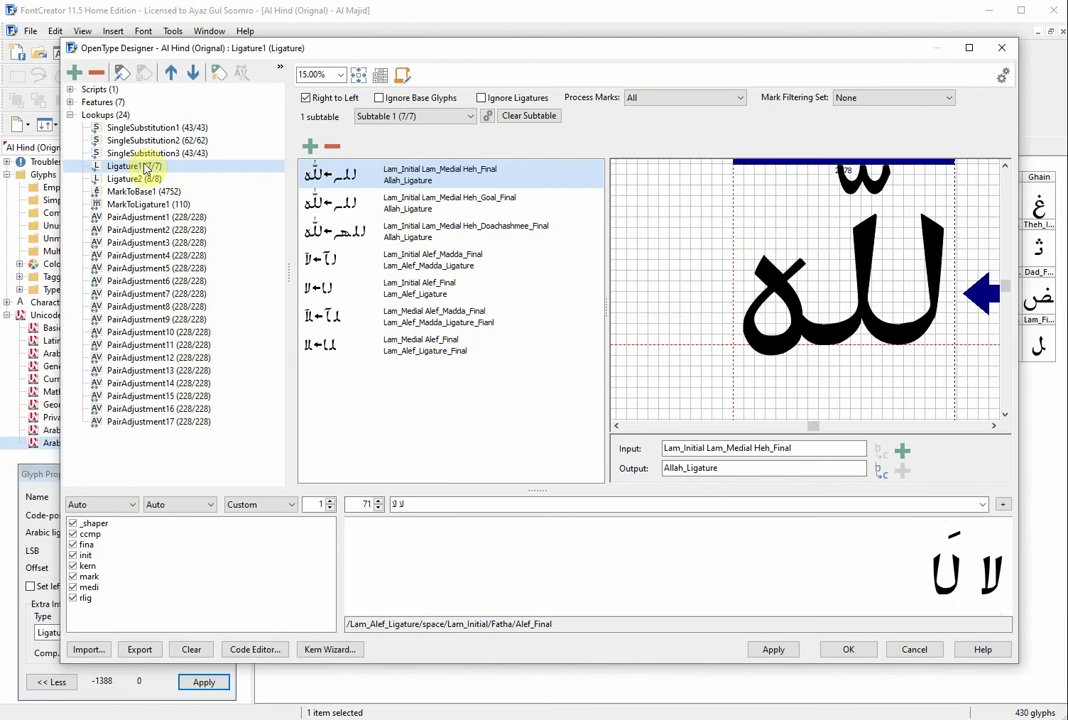
Set Ligature1's Process Marks back to None
left_click(646, 100)
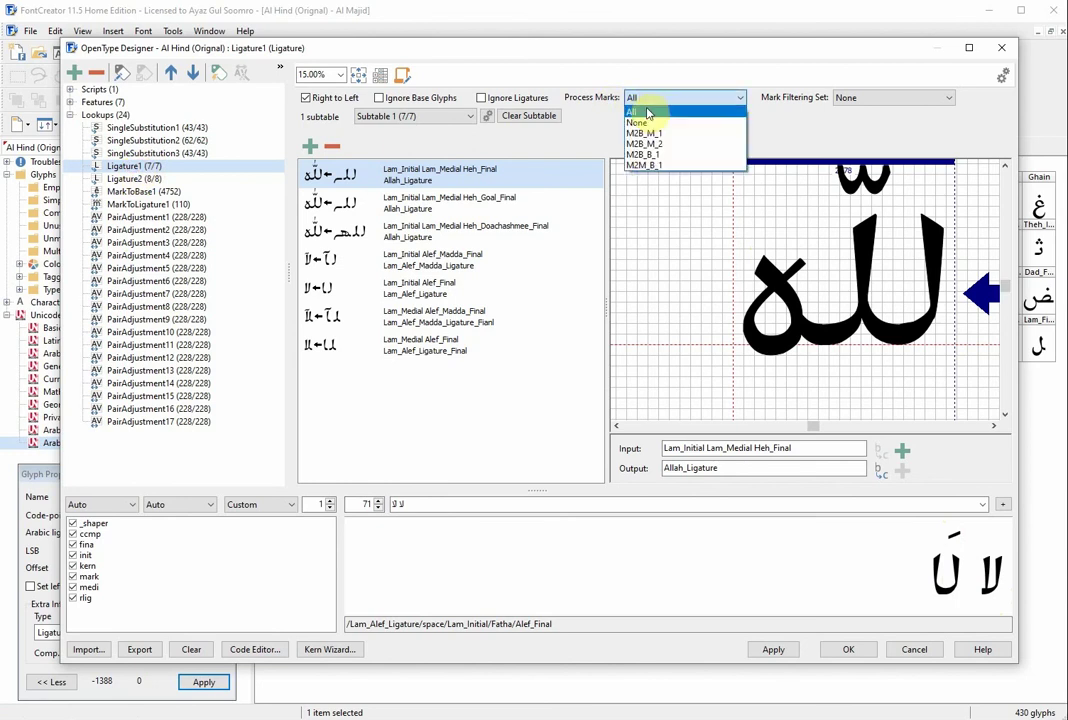
left_click(640, 121)
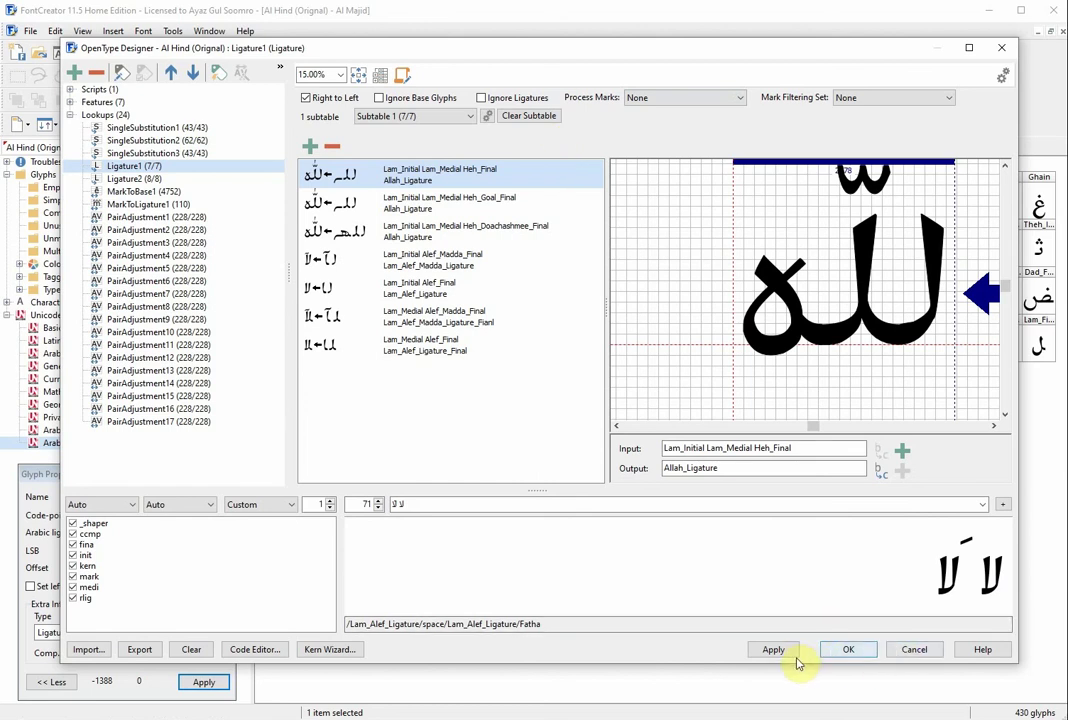
Leave the OpenType Designer for the Arabic Presentation Forms-B glyph grid and save the font project
left_click(914, 649)
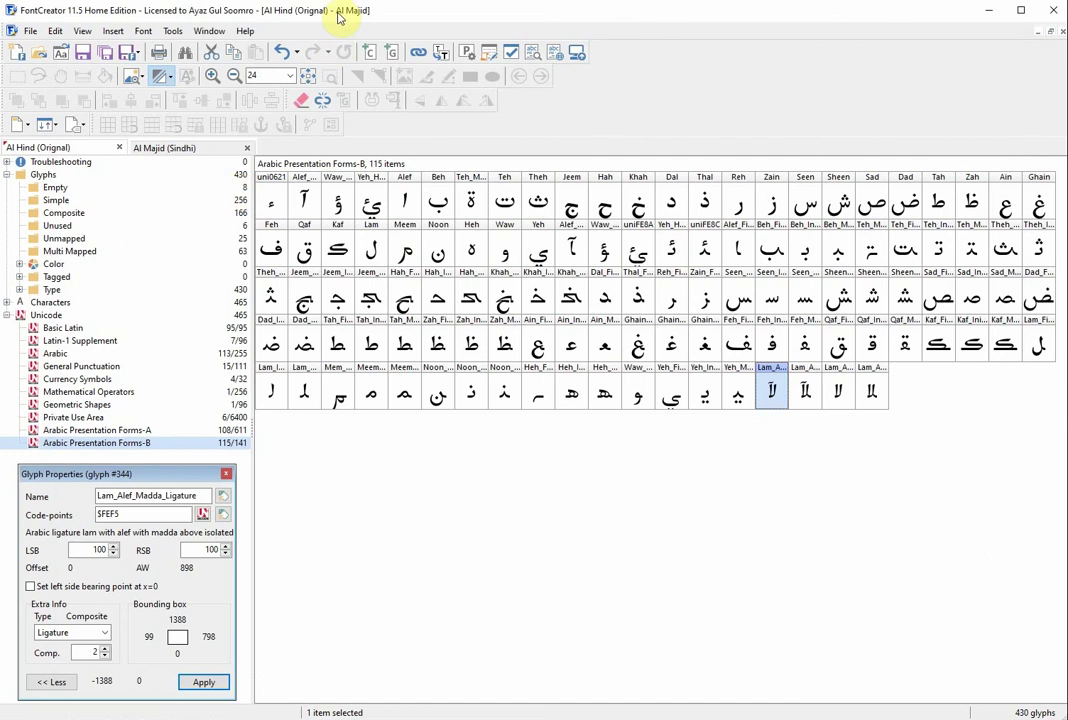
left_click_drag(339, 17, 336, 18)
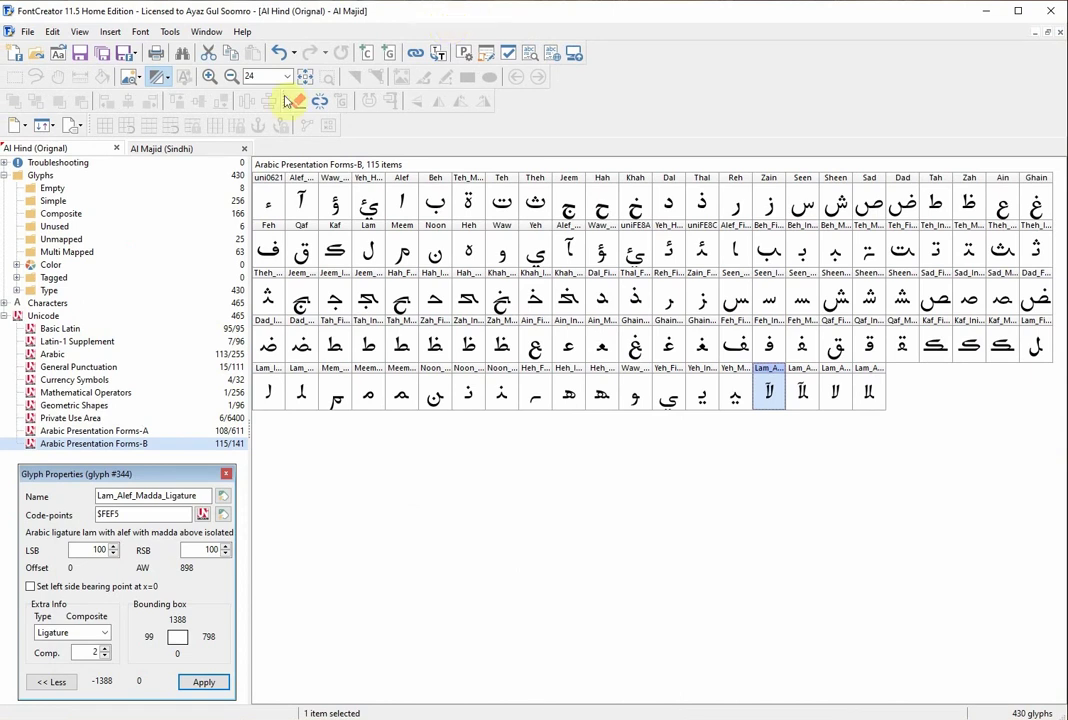
left_click(79, 52)
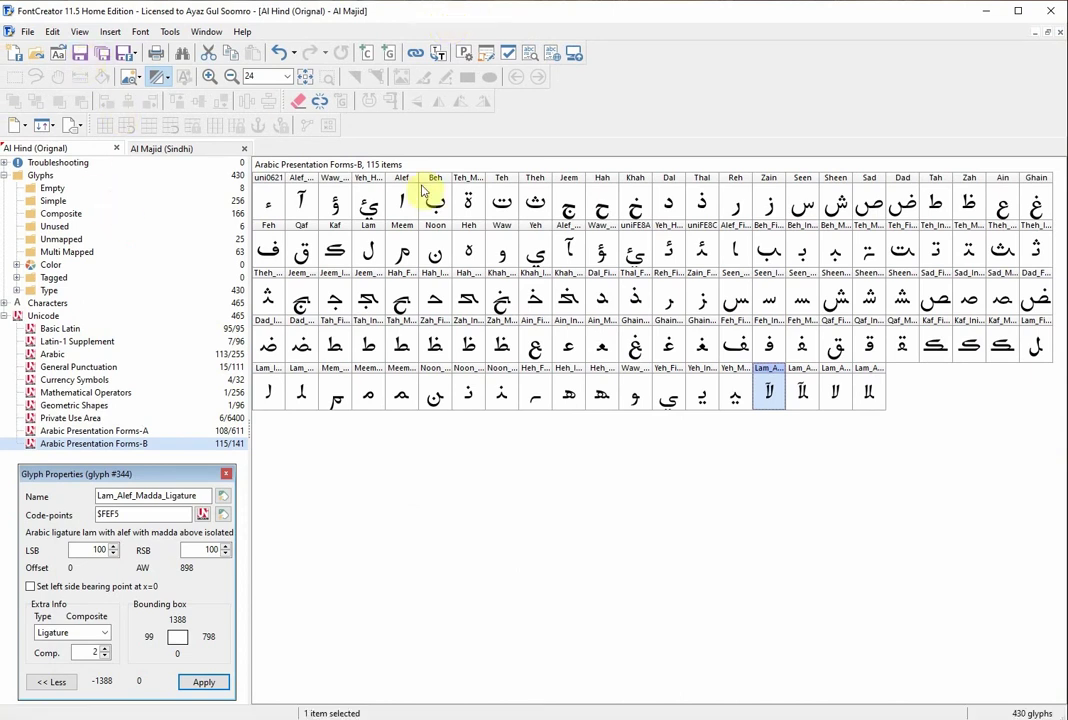